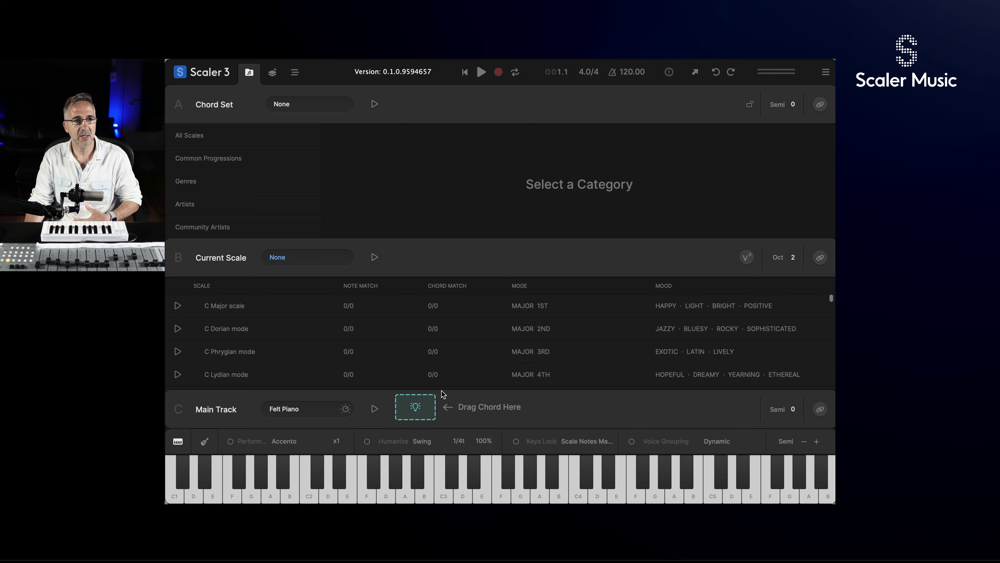
Step: Try C Dorian, C Phrygian and C Lydian modes in turn as the current scale
left_click(249, 321)
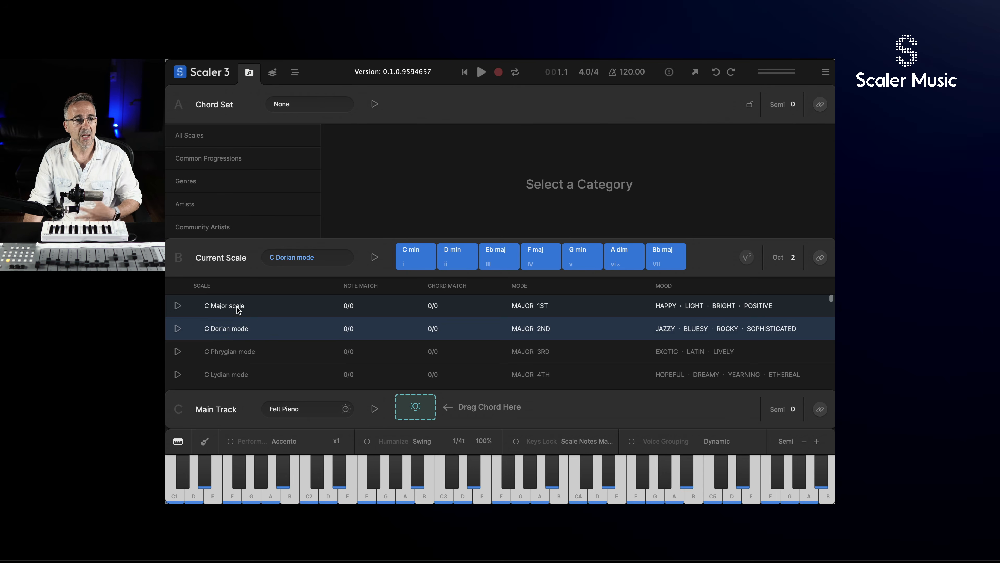
left_click(234, 355)
left_click(252, 372)
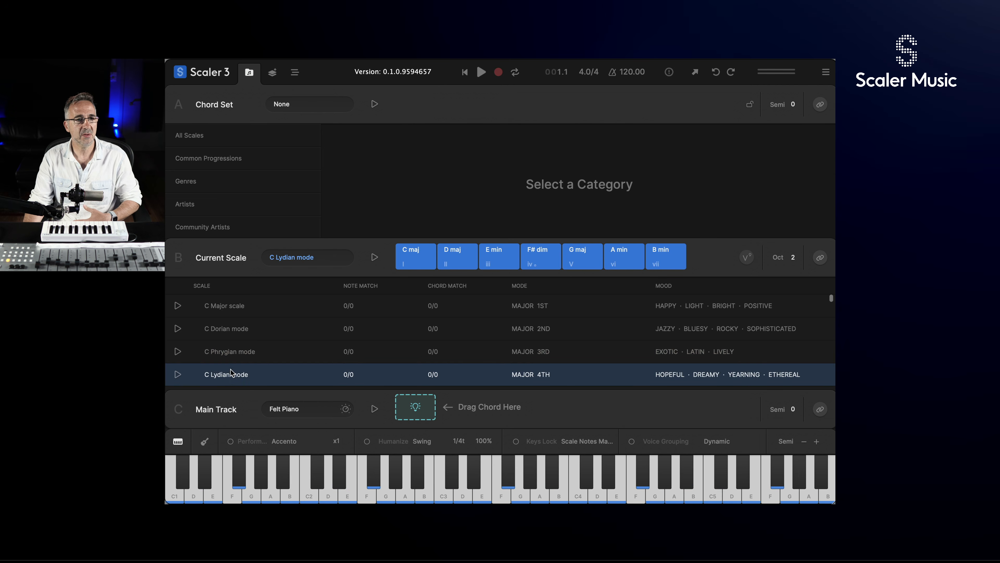
scroll(340, 353, "down", 1)
scroll(339, 355, "up", 1)
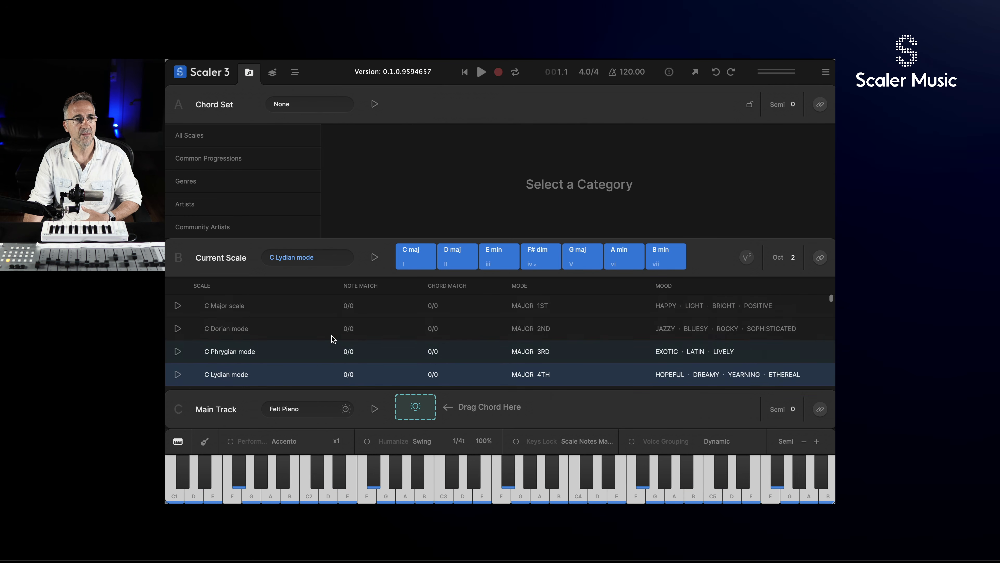
Step: Filter the full scale library by the notes C, E and G, and clear those notes again
left_click(200, 138)
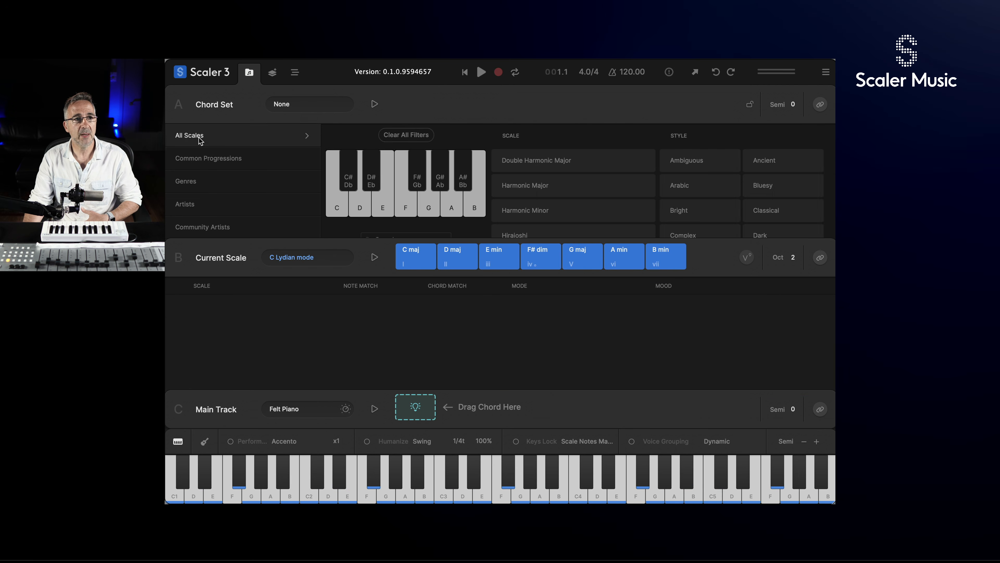
left_click(337, 199)
left_click(382, 201)
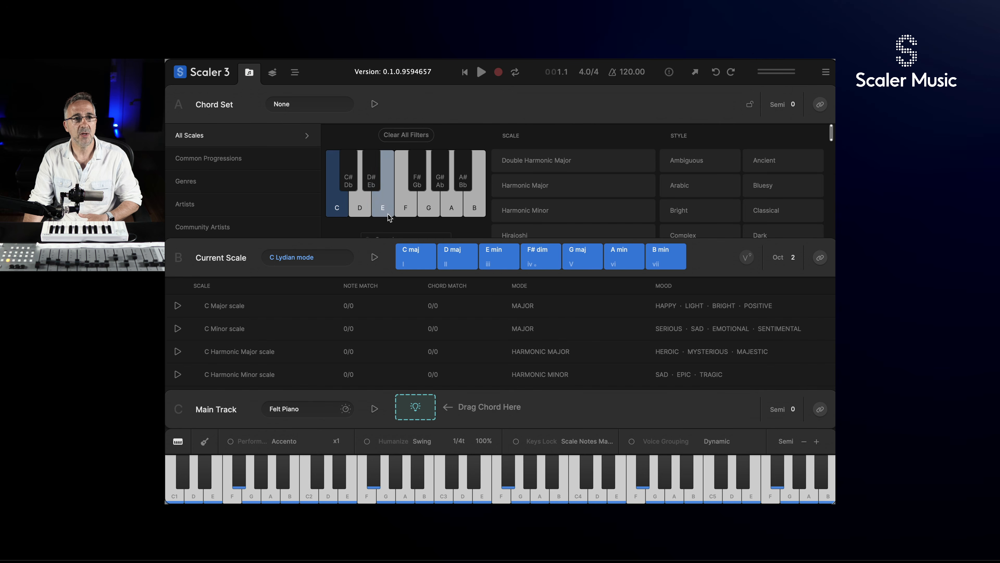
left_click(429, 211)
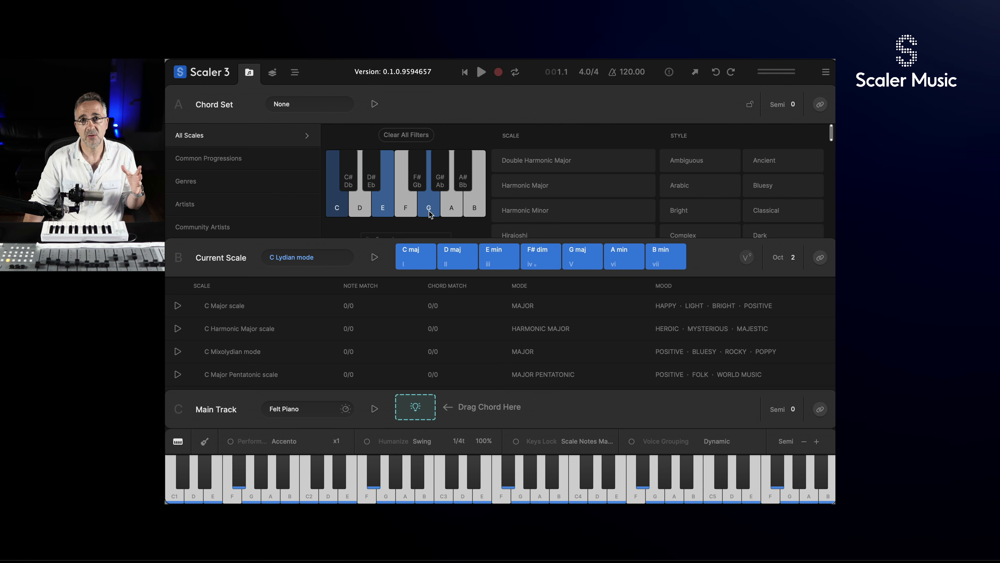
left_click(429, 211)
left_click(383, 203)
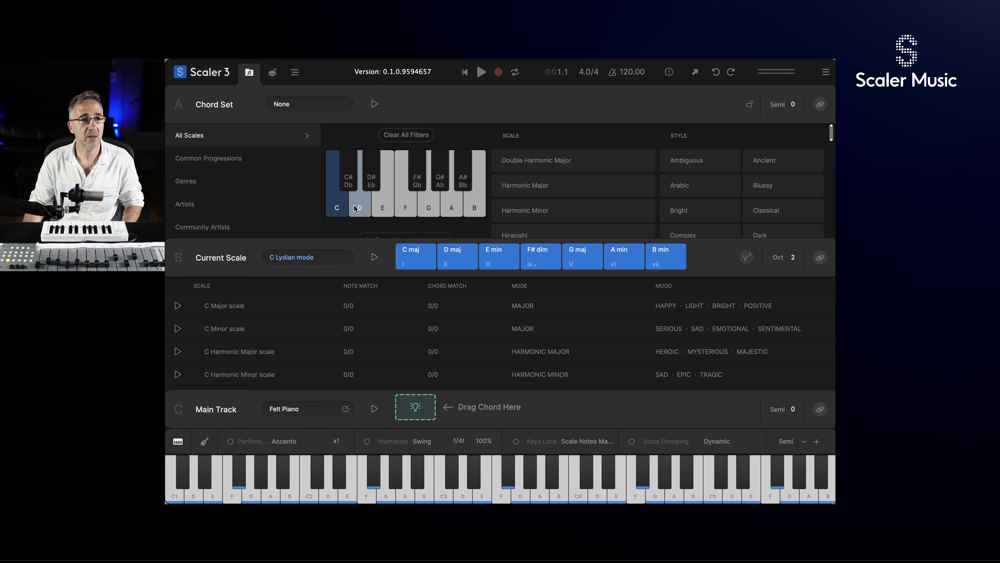
left_click(337, 205)
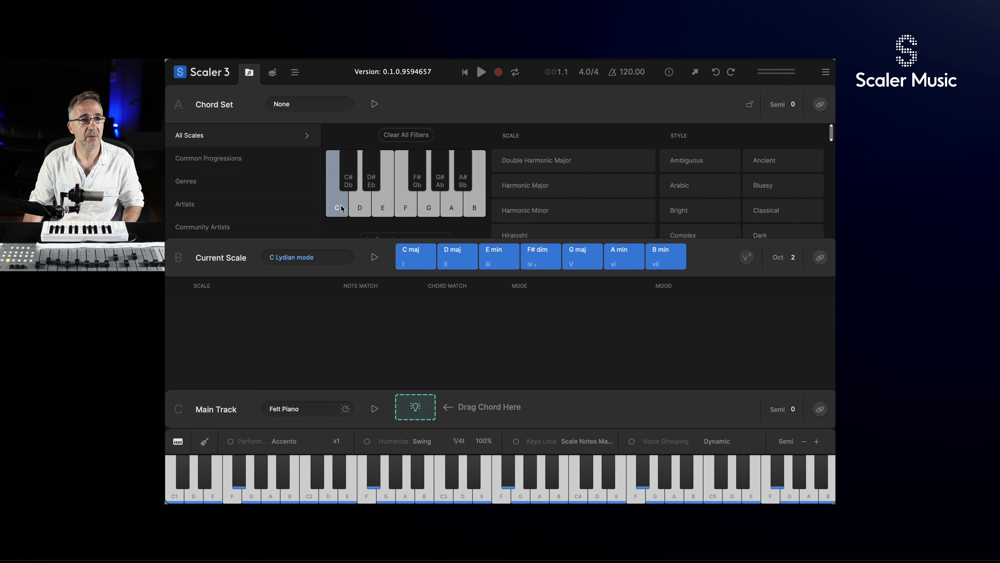
Step: Filter the scales by the notes E, G and B and the Double Harmonic Major family, and choose E Lydian #2 #6
left_click(378, 211)
left_click(429, 211)
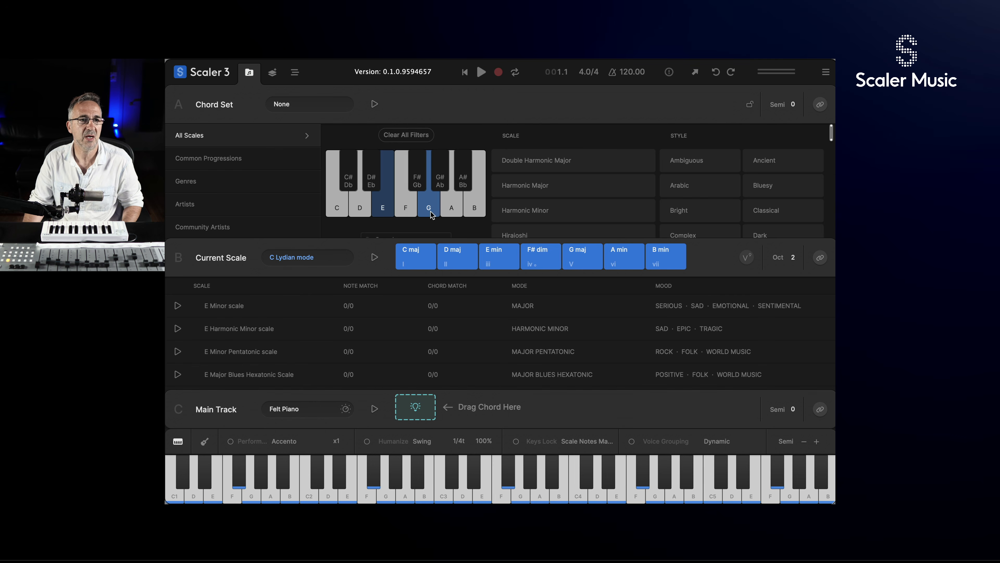
left_click(474, 211)
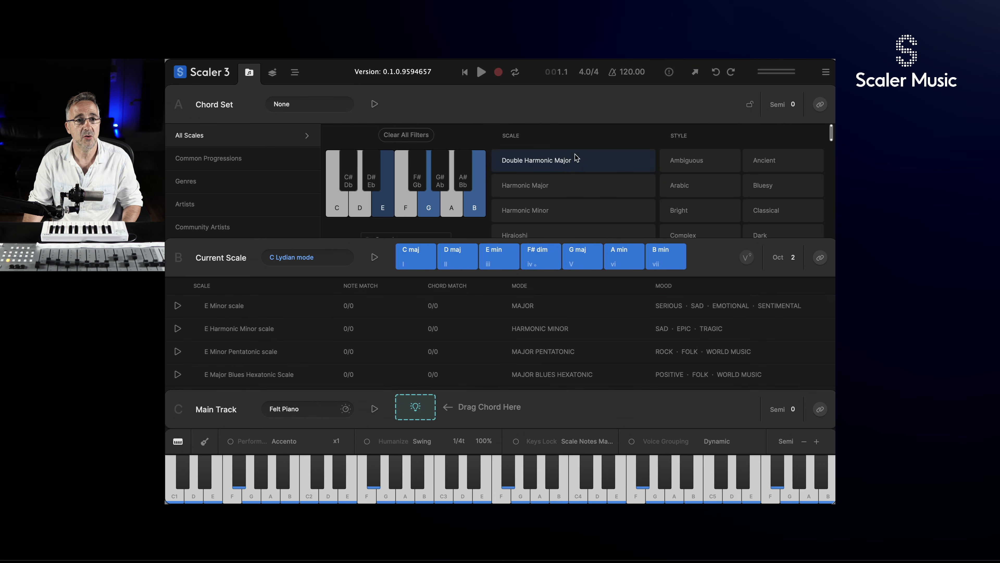
left_click(566, 163)
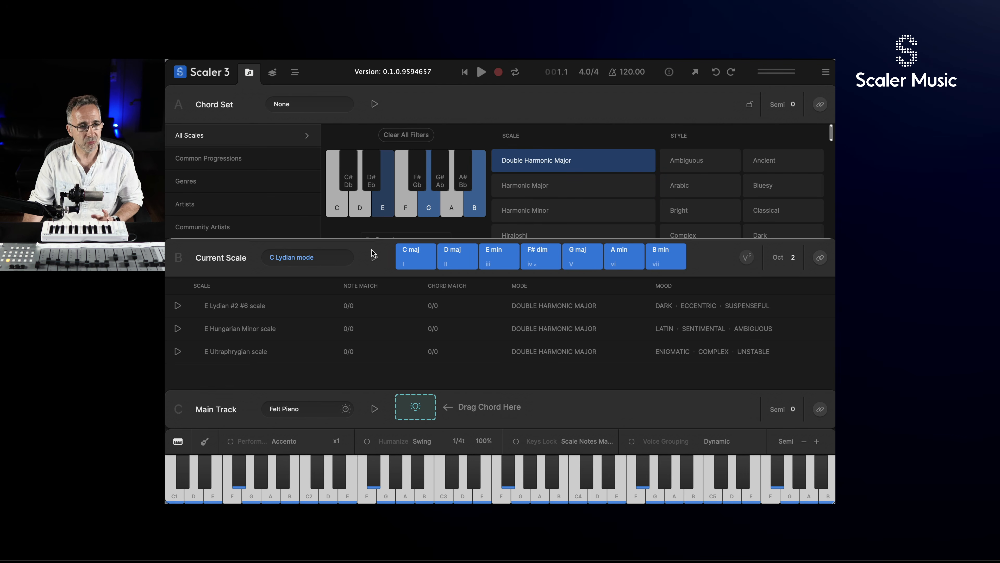
left_click(239, 308)
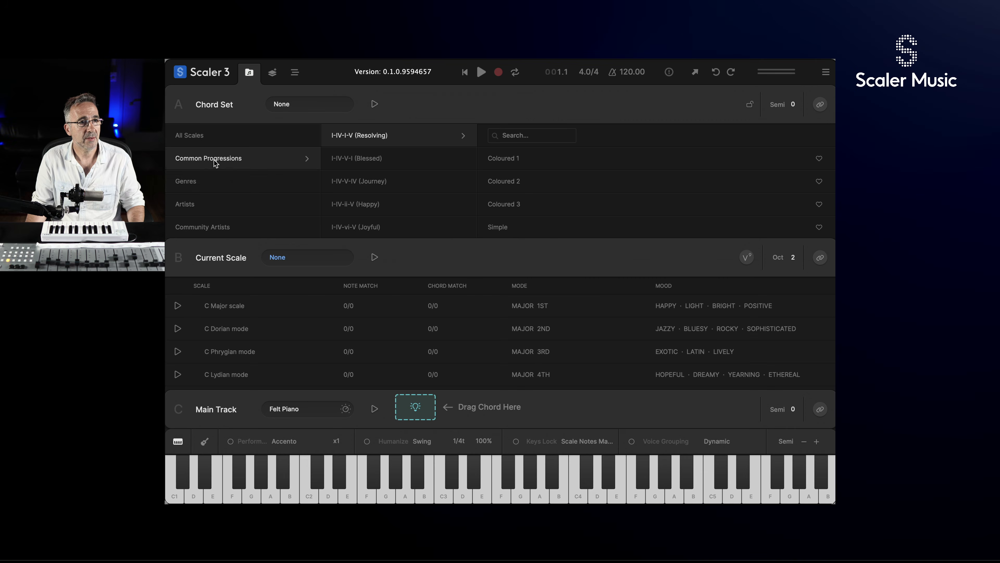
Step: Load the Coloured 2 chord set from the I-IV-V-IV (Journey) common progressions
left_click(208, 182)
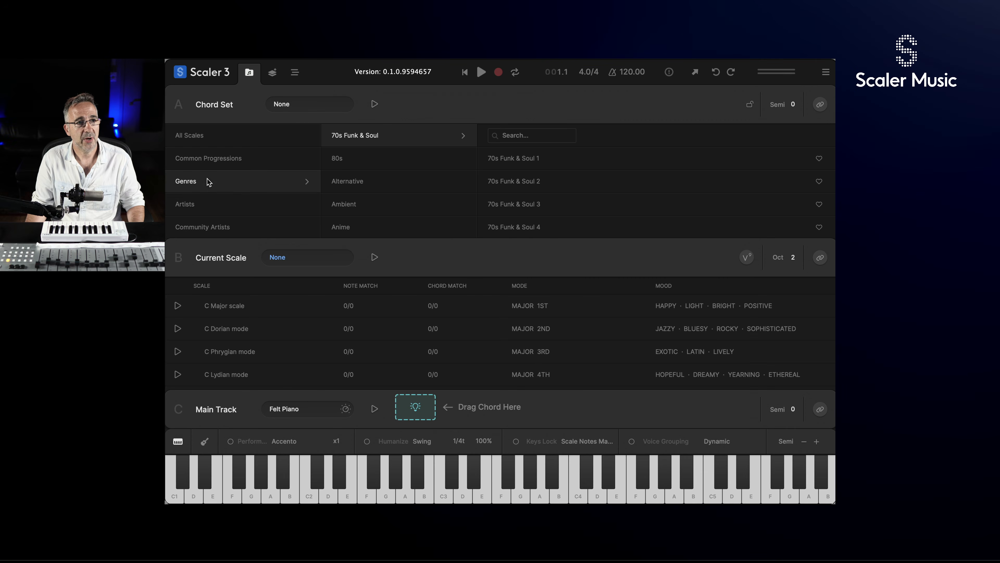
left_click(233, 159)
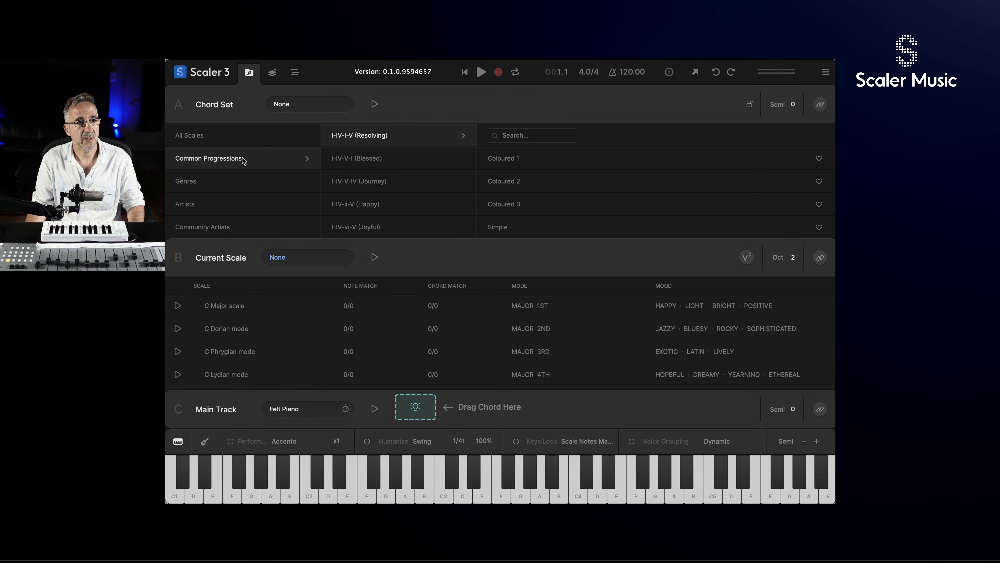
left_click(365, 180)
left_click(509, 181)
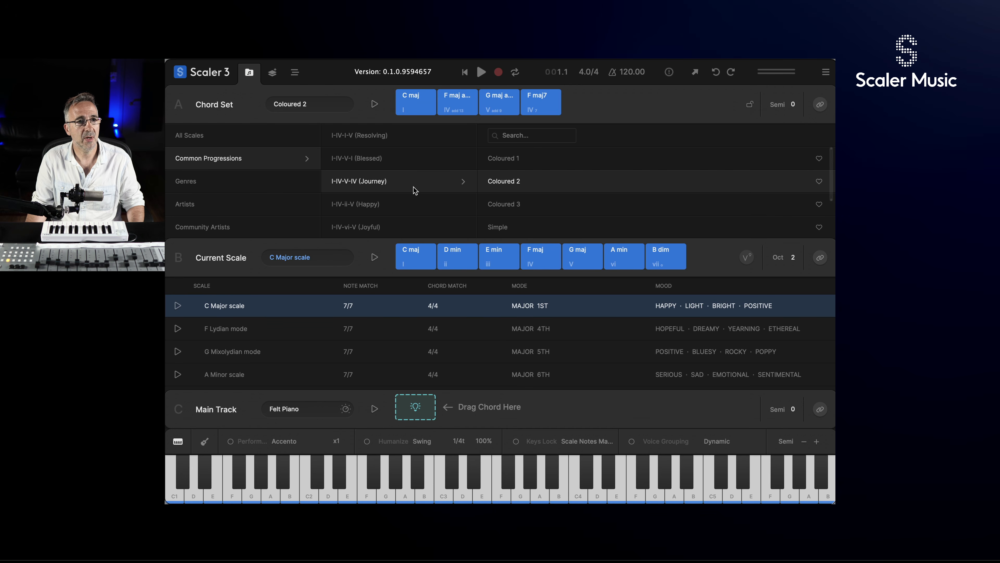
Step: Load the Alternative 3 chord set from the Alternative genre and browse the remaining chord set categories
left_click(257, 187)
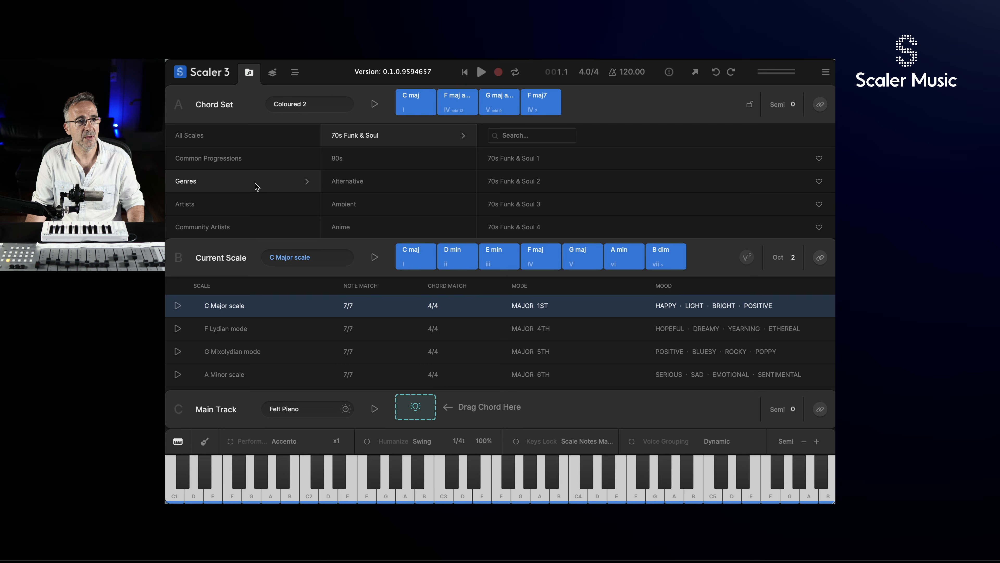
left_click(348, 188)
left_click(518, 197)
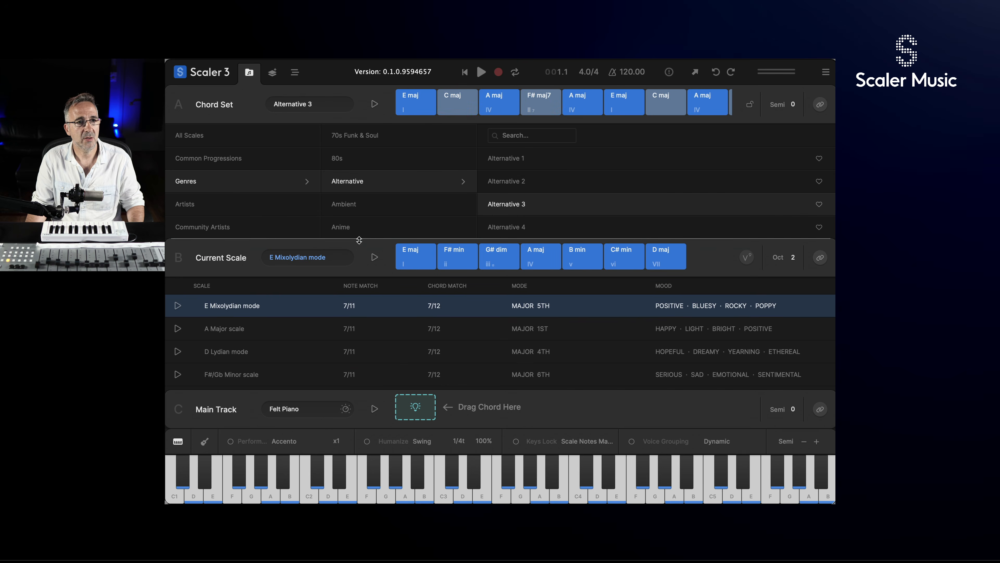
left_click_drag(343, 256, 384, 237)
scroll(286, 196, "down", 3)
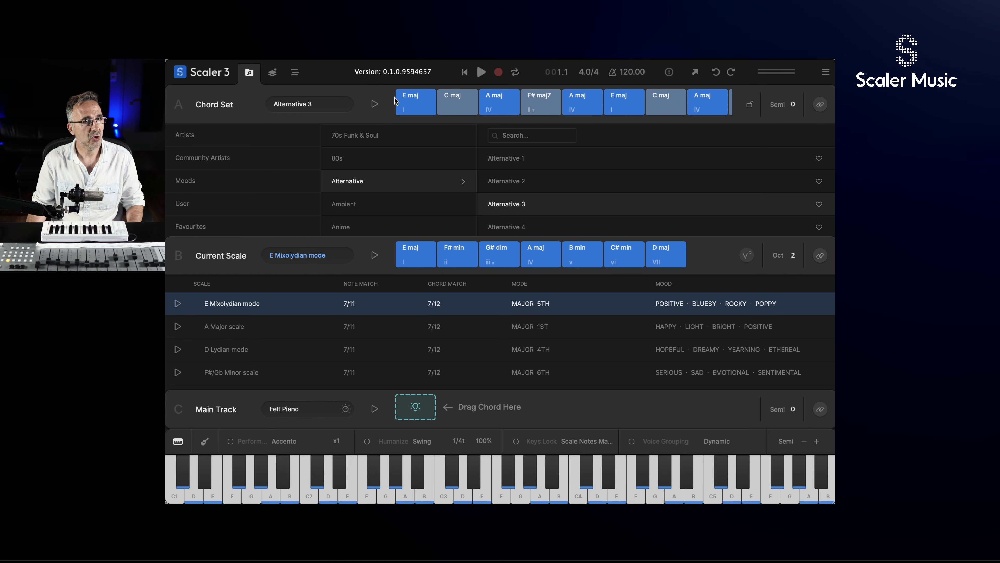
Step: Audition the first E maj chord and copy the whole Alternative 3 chord set into the Main Track
left_click(405, 112)
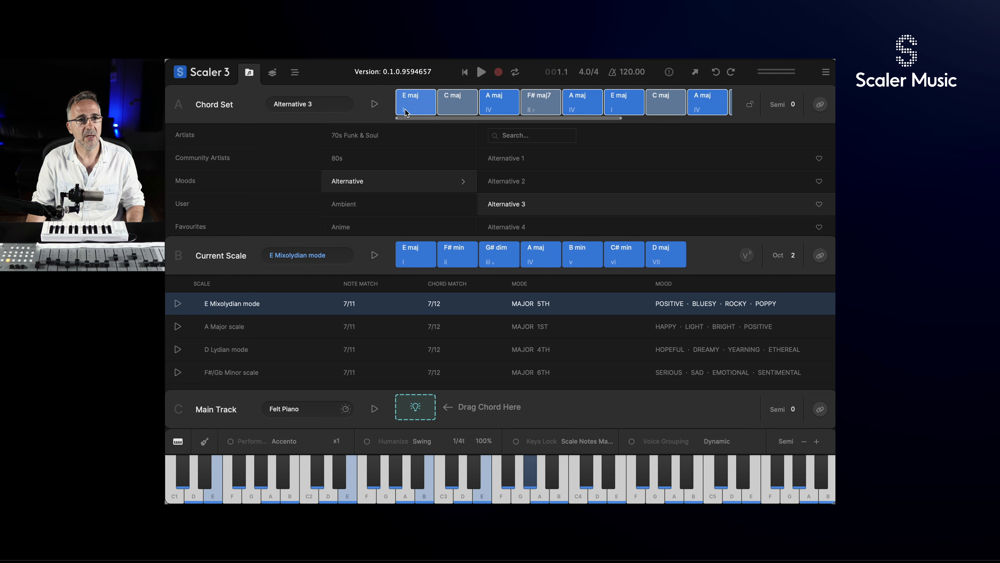
left_click_drag(406, 111, 419, 403)
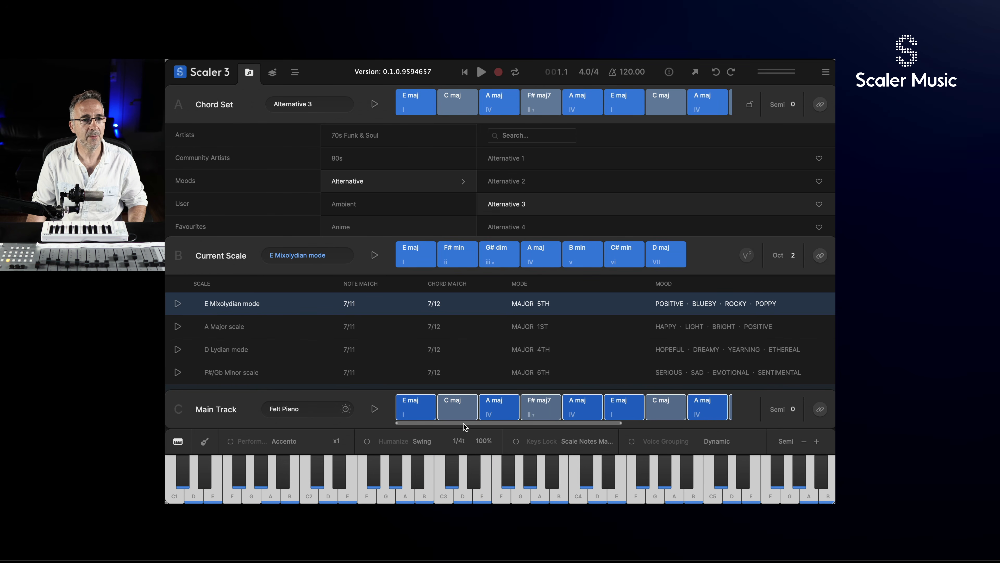
left_click_drag(463, 424, 443, 424)
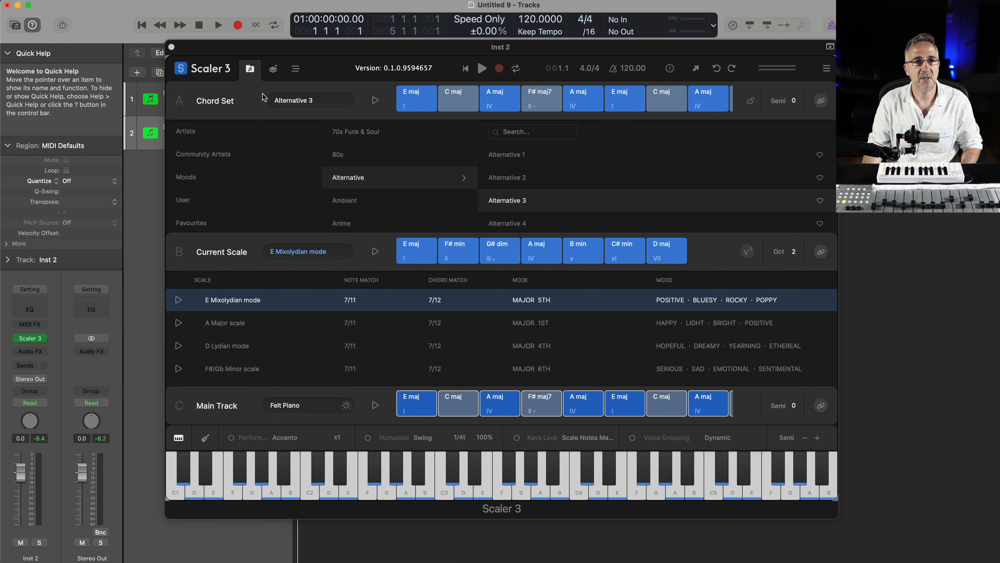
Step: Play the Main Track in sync with the host project, stop it, and move the host playhead to bar 6
left_click(373, 404)
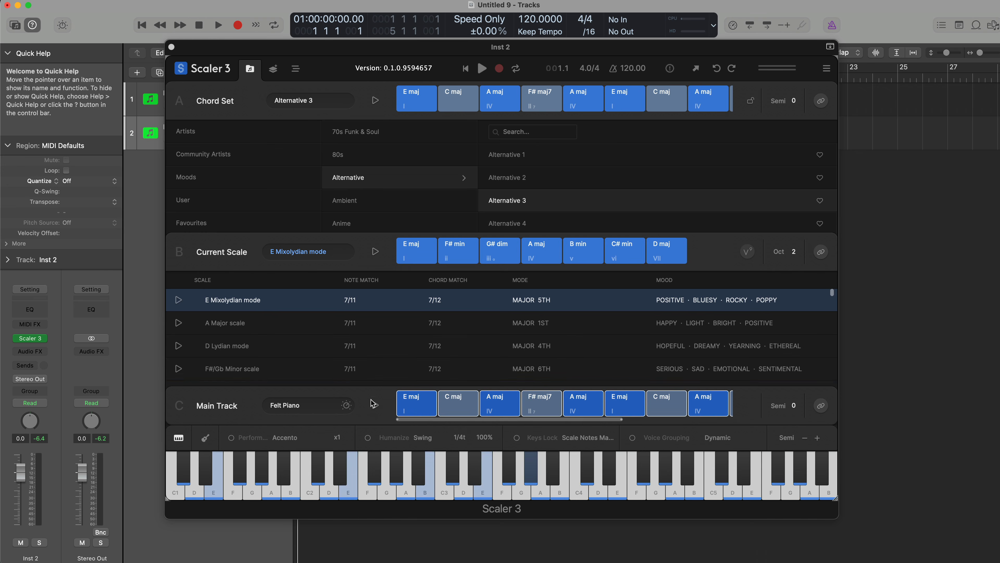
key("space")
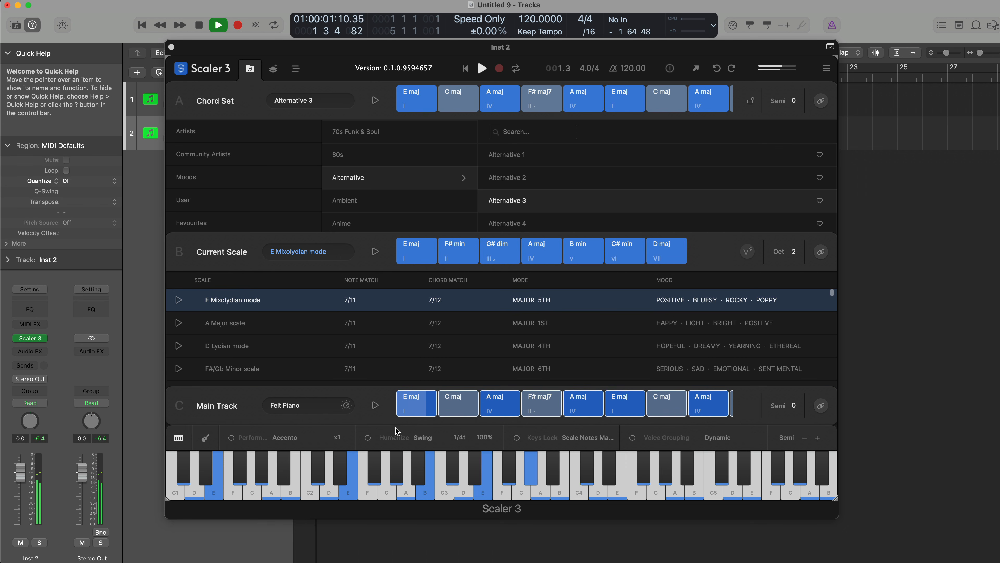
left_click_drag(319, 52, 357, 106)
key("space")
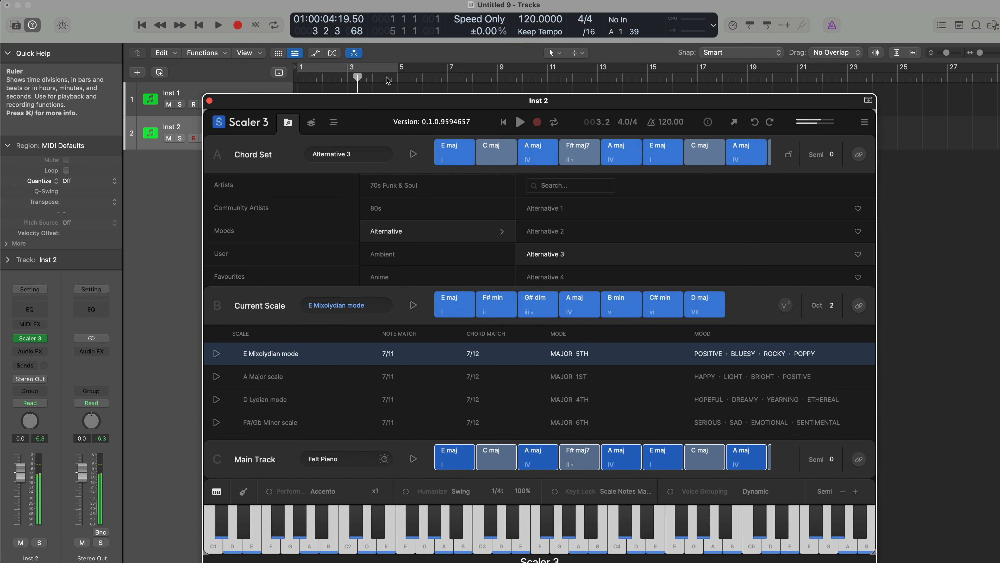
left_click(421, 78)
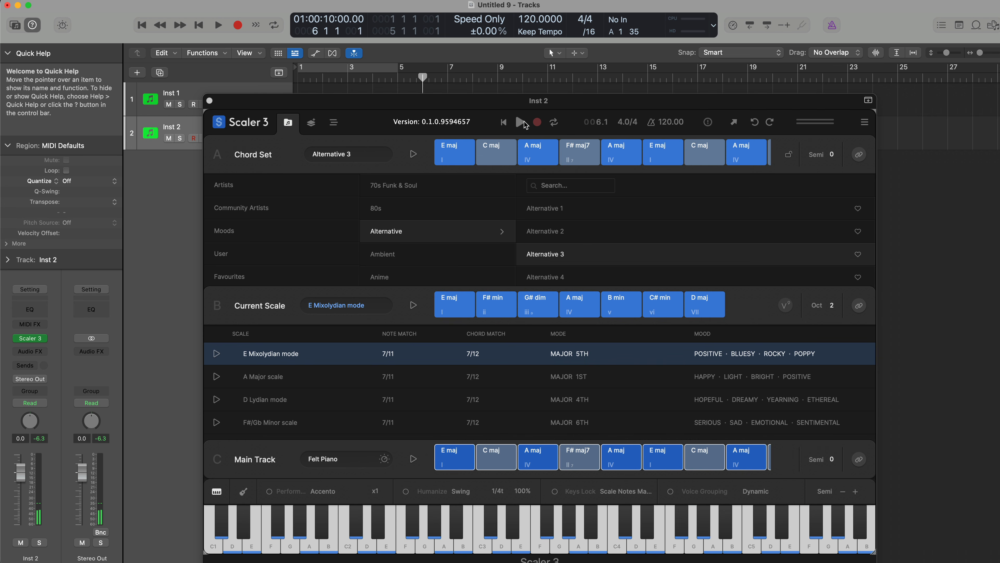
left_click_drag(520, 102, 520, 63)
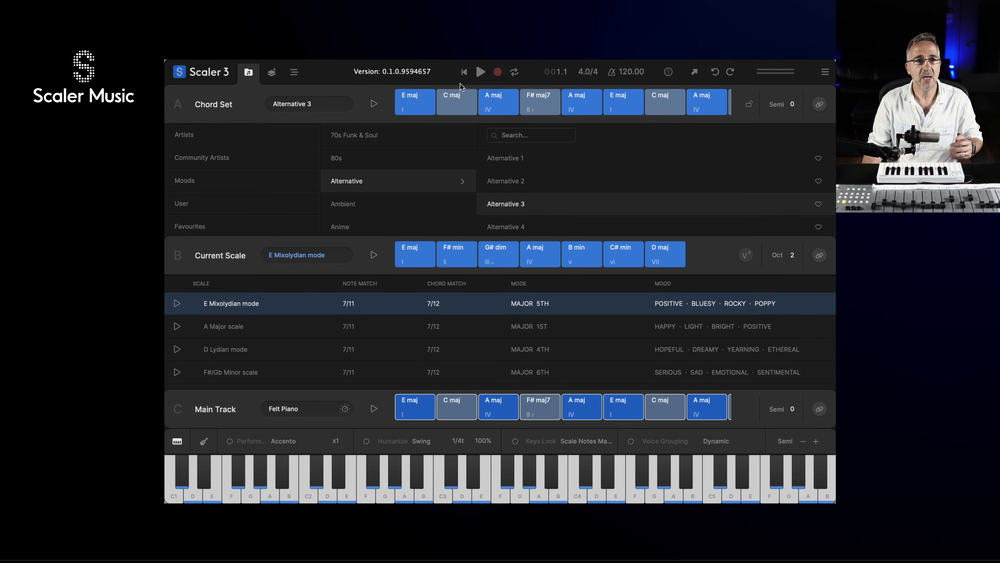
Step: Examine the available MIDI capture and MIDI, audio and file detection modes, and close the capture controls
left_click(482, 77)
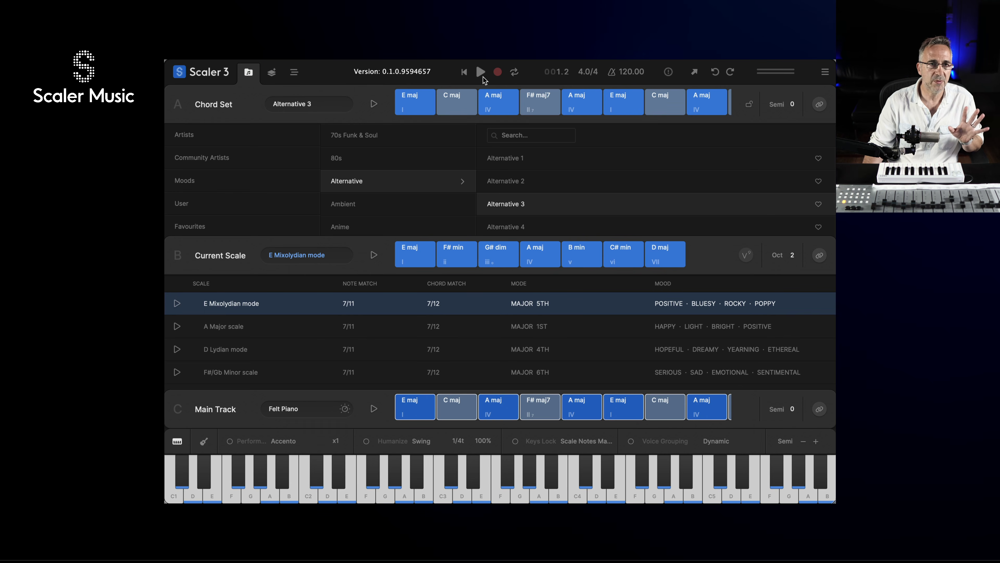
left_click(498, 72)
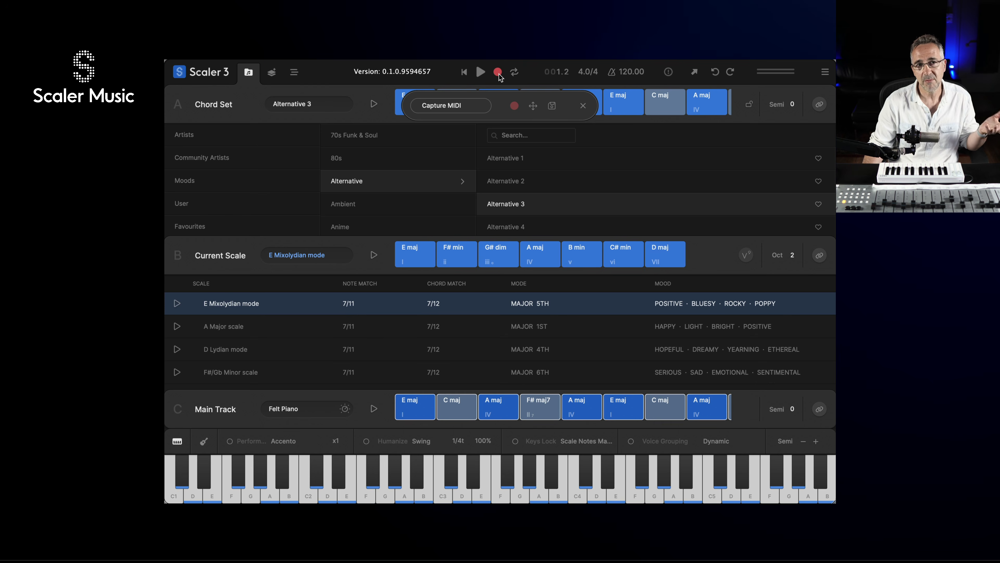
left_click(457, 106)
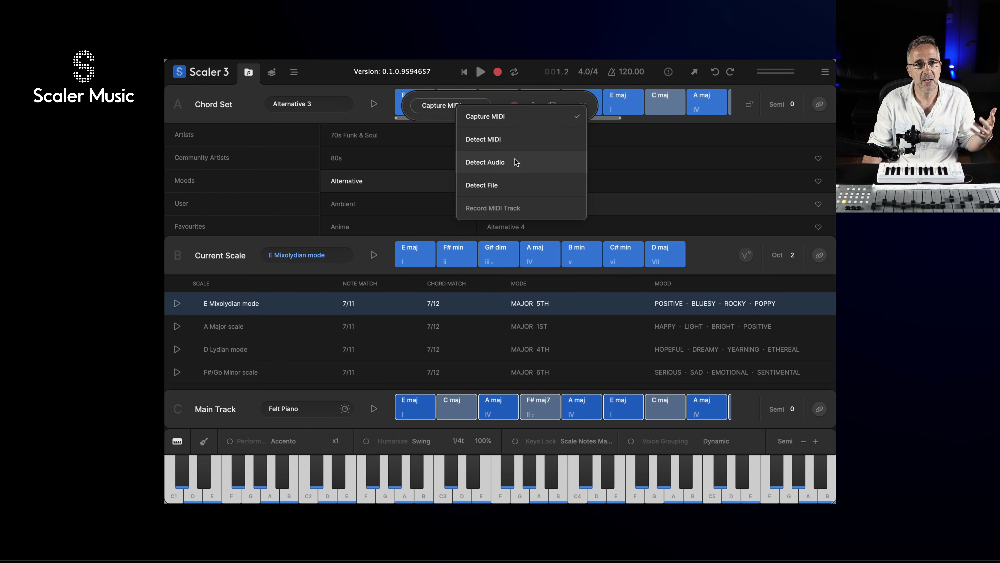
left_click(349, 94)
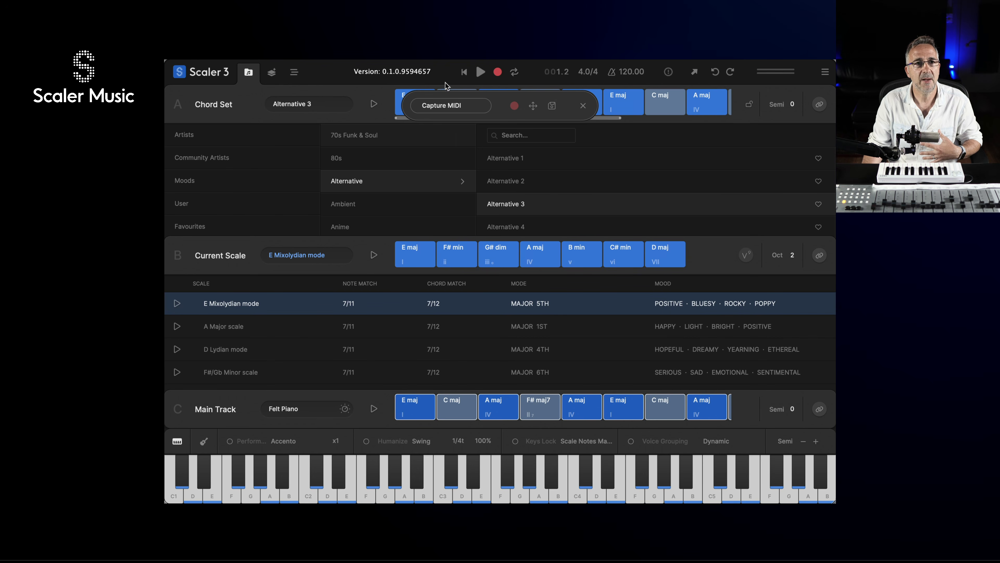
left_click(582, 106)
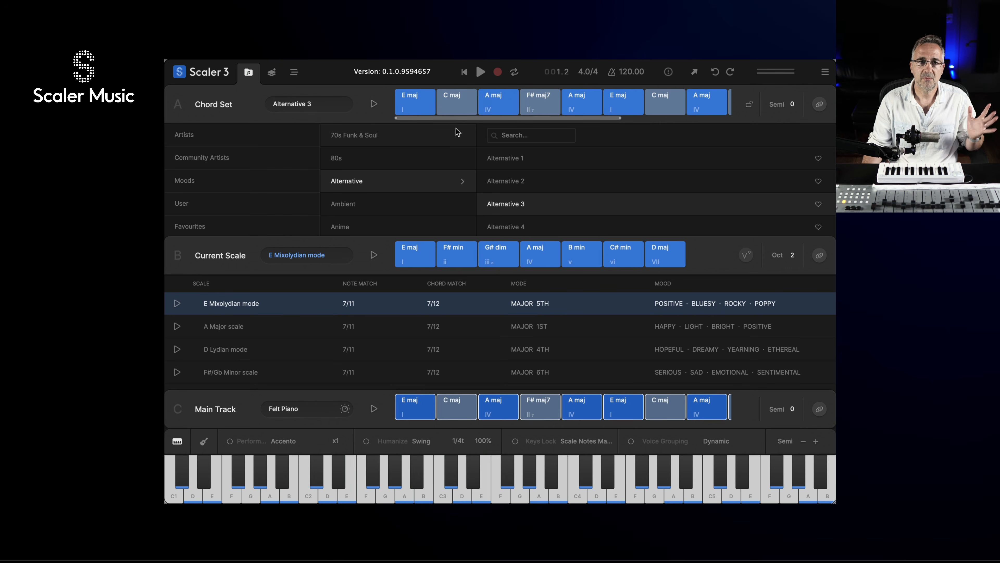
Step: Audition the C maj chord in the Main Track and enable the Accento performance
left_click(501, 100)
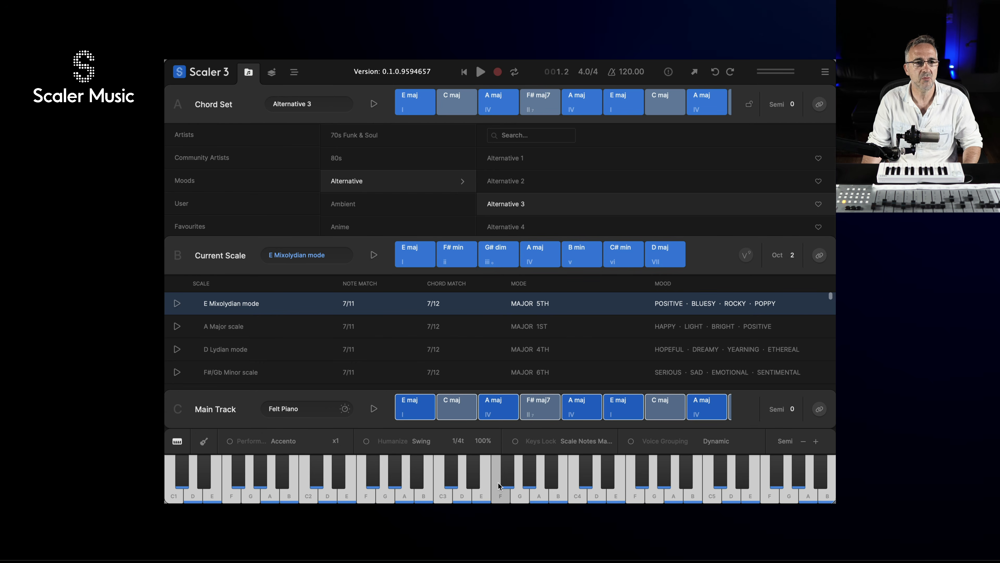
left_click(446, 417)
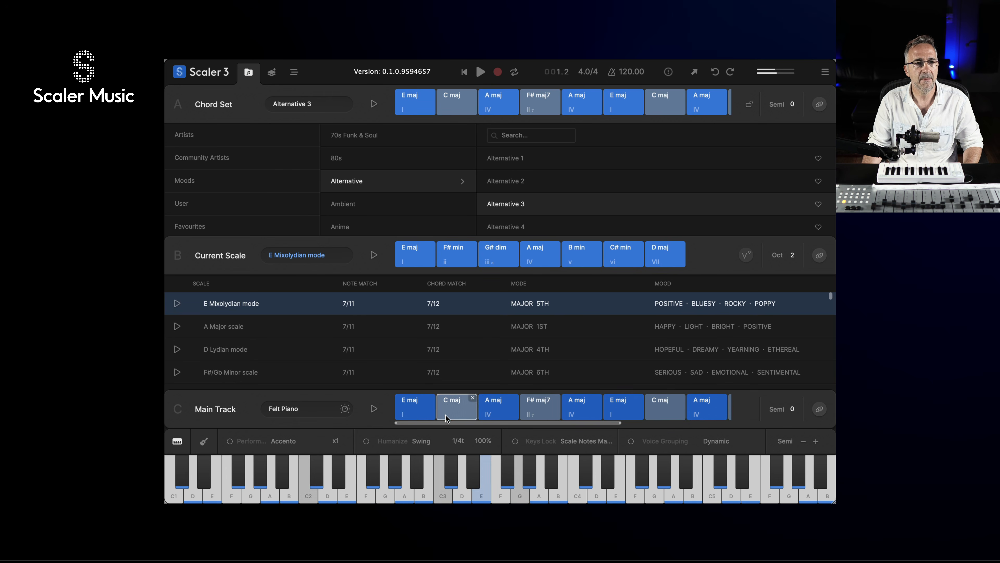
left_click(231, 442)
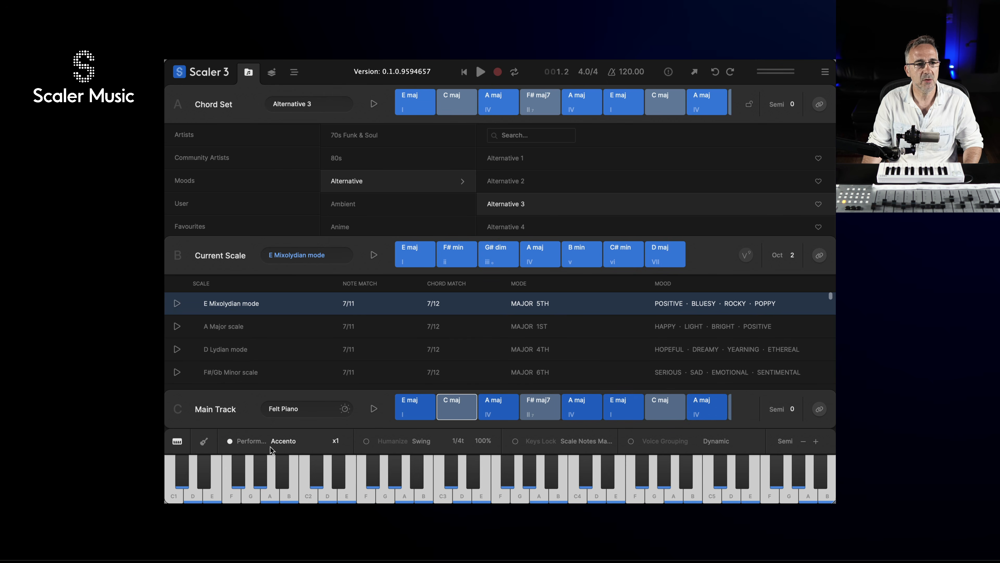
left_click(366, 441)
left_click(367, 442)
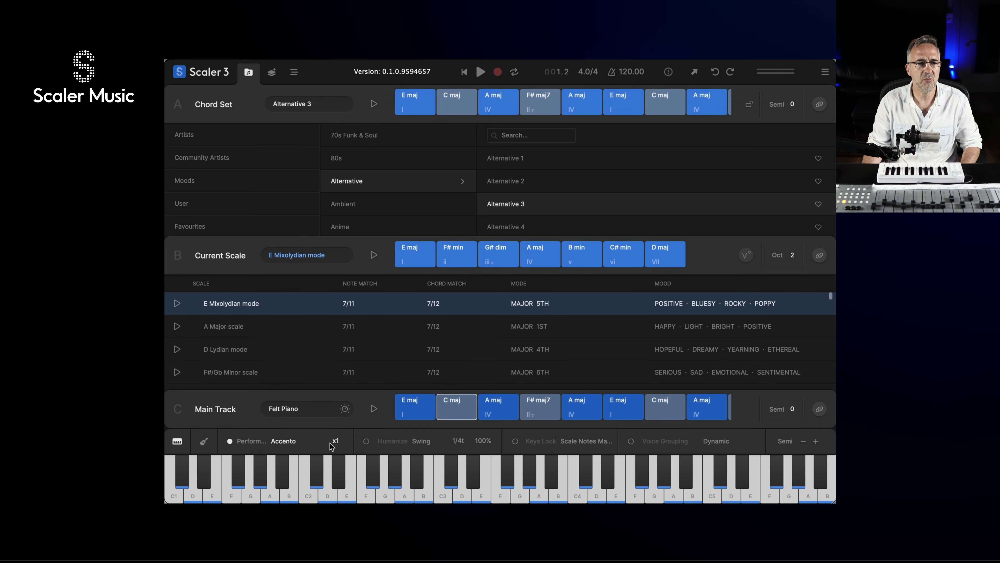
Step: Browse the motions library through Articulations and Expressions to the Avant Garde phrases
left_click(297, 442)
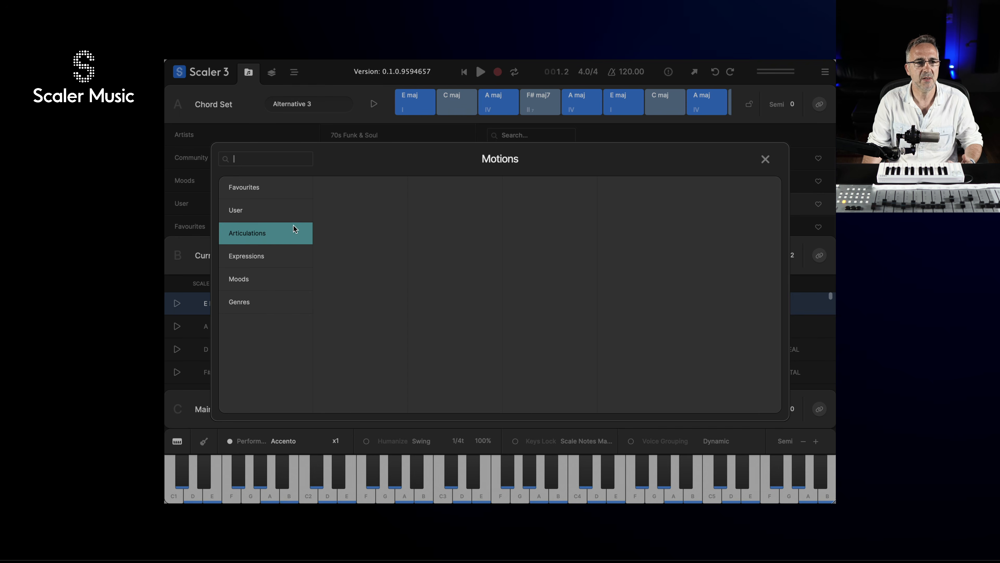
left_click(288, 234)
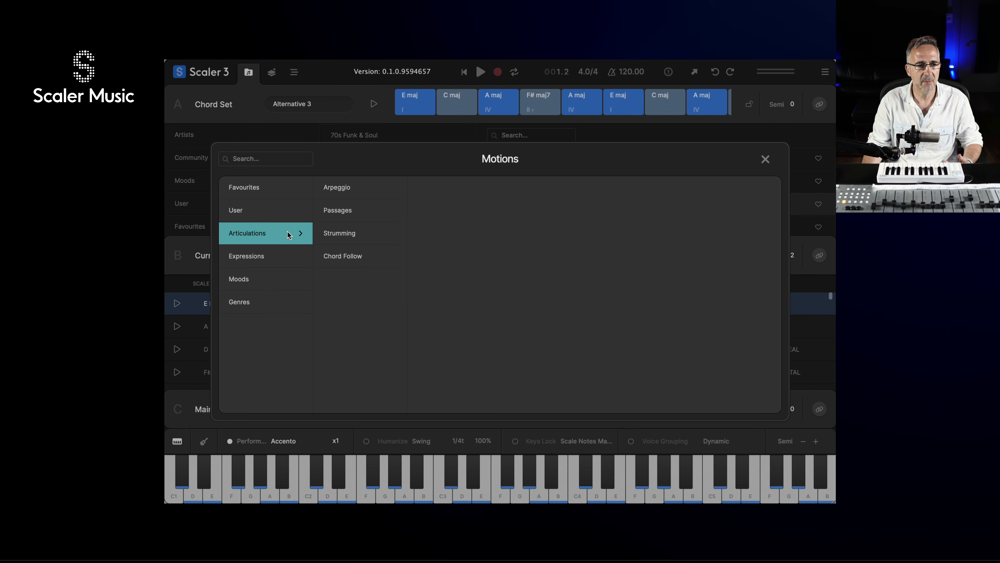
left_click(269, 247)
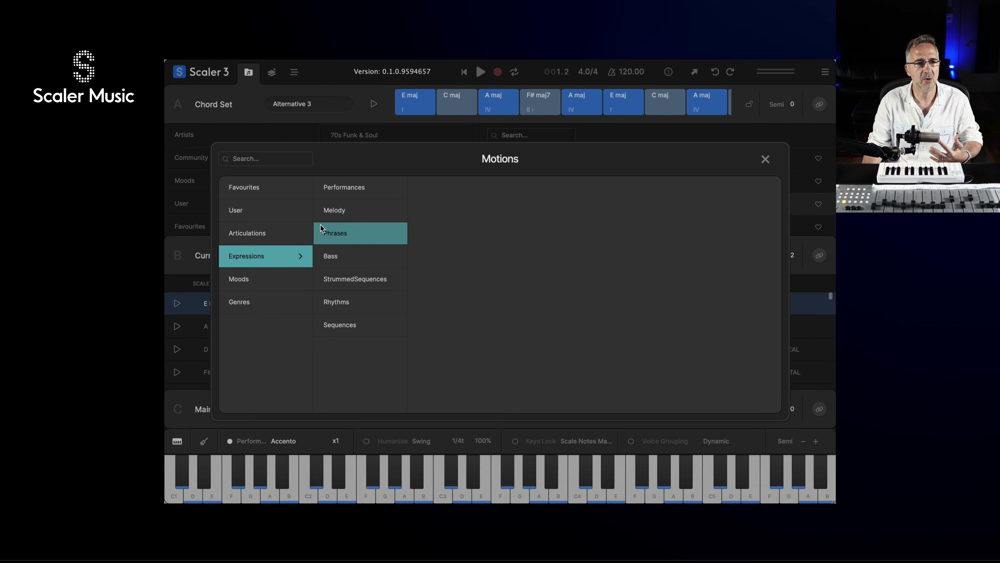
left_click(362, 232)
left_click(444, 192)
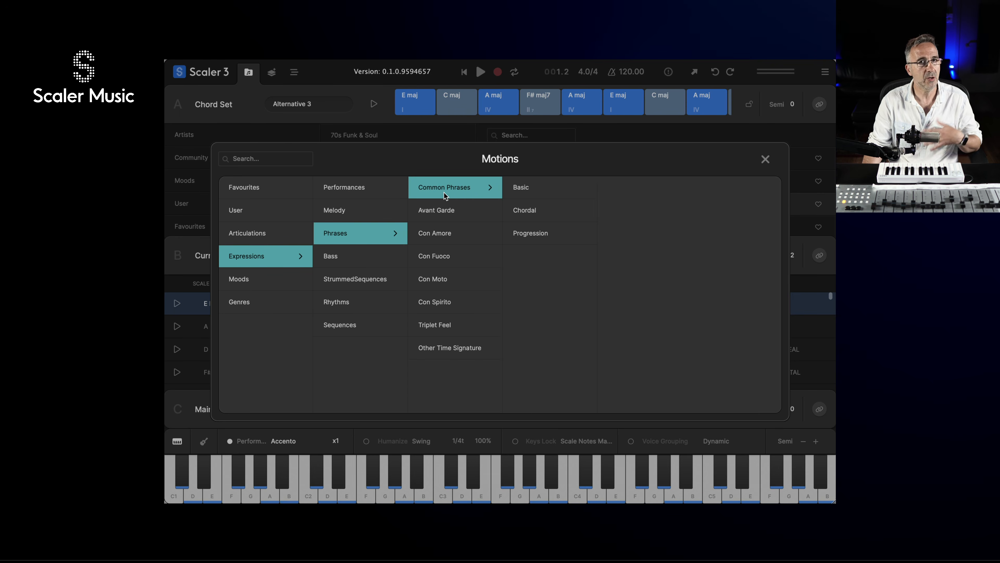
left_click(444, 211)
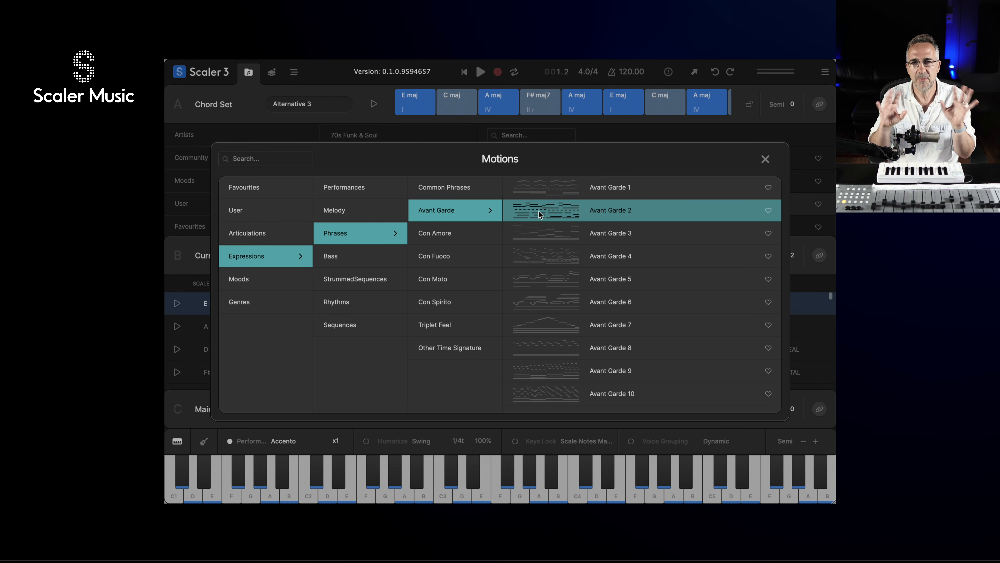
Step: Audition the Avant Garde 3 to 6 phrases and apply Avant Garde 6 to the performance
left_click(536, 224)
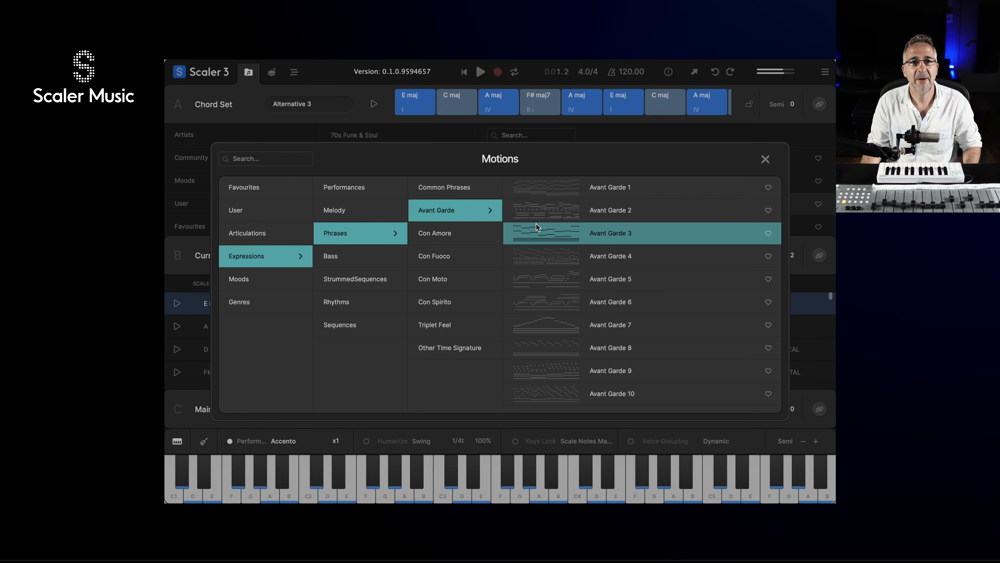
left_click(540, 256)
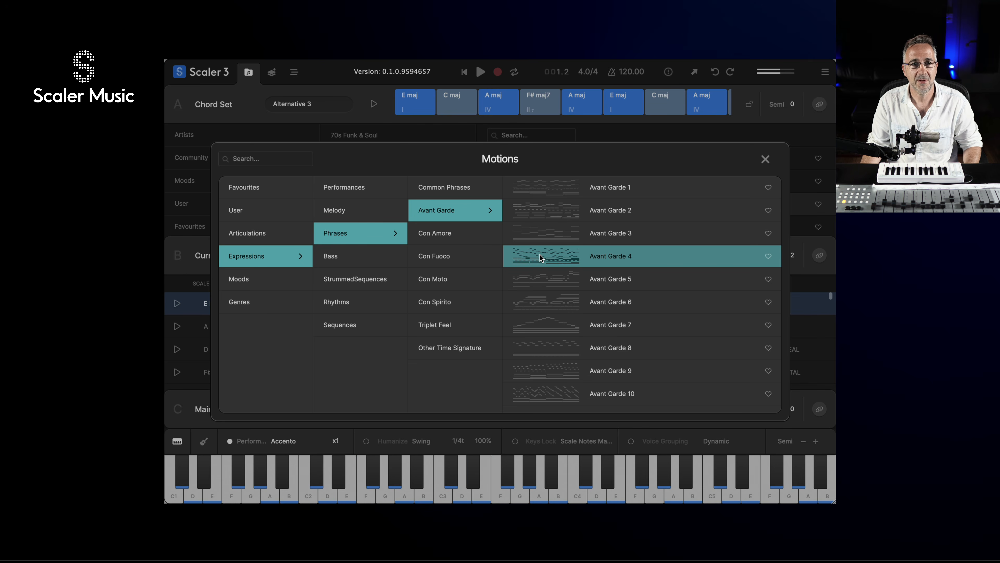
left_click(548, 279)
left_click(550, 300)
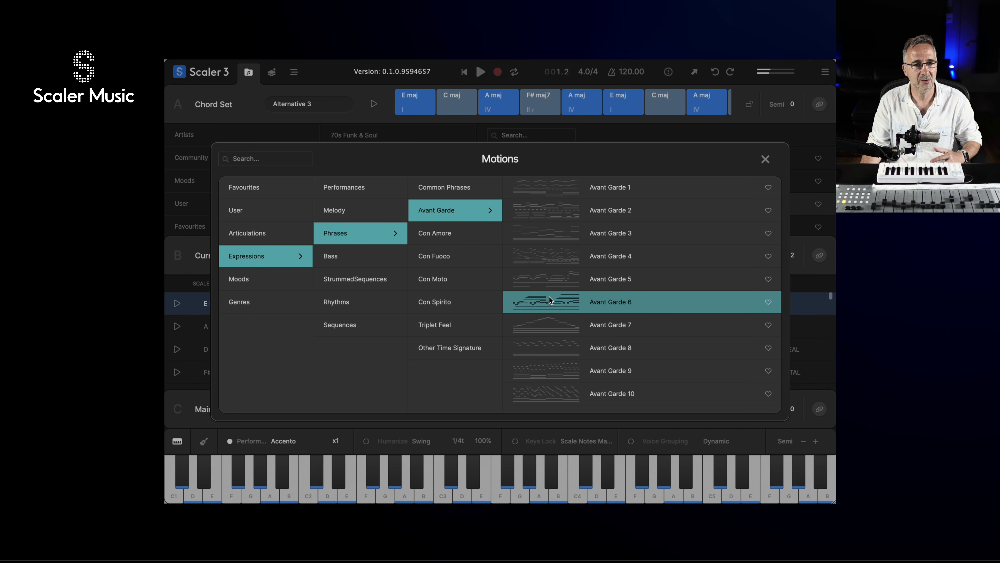
double_click(550, 301)
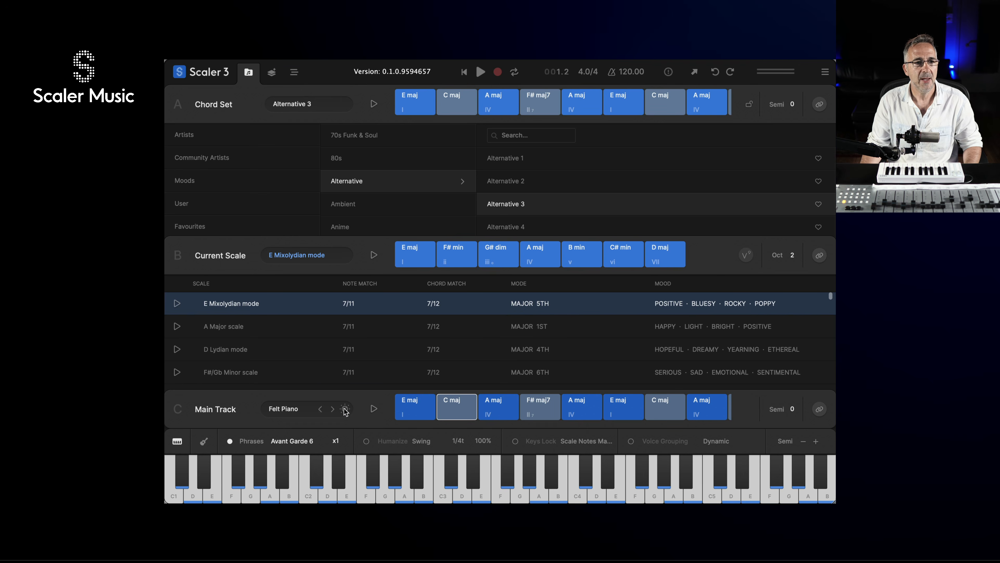
Step: Enable Humanize with Swing and set its amount to 89%
left_click(366, 441)
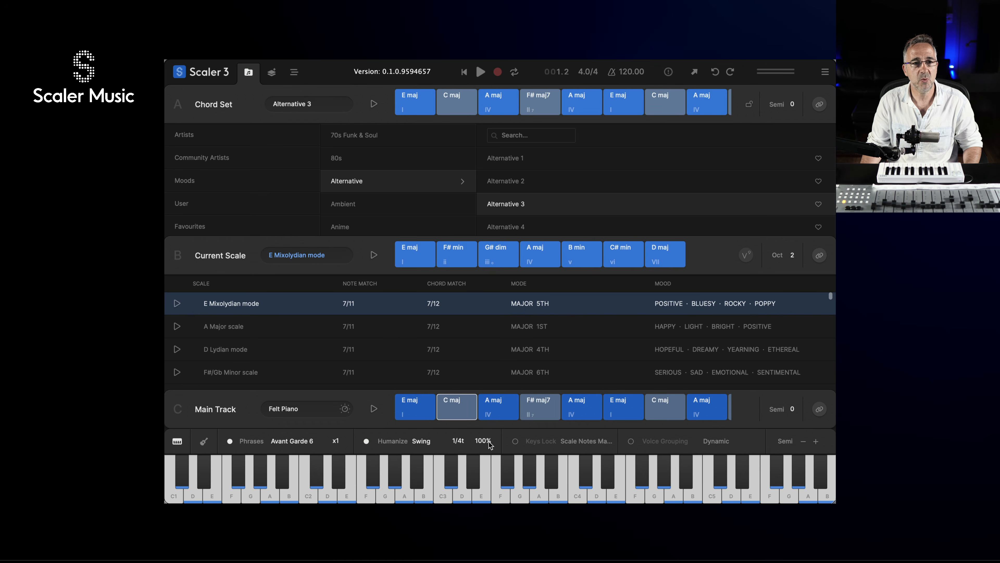
left_click_drag(490, 444, 490, 508)
Step: Enable Keys Lock with Scale Notes Mapped and turn on Dynamic voice grouping
left_click(519, 442)
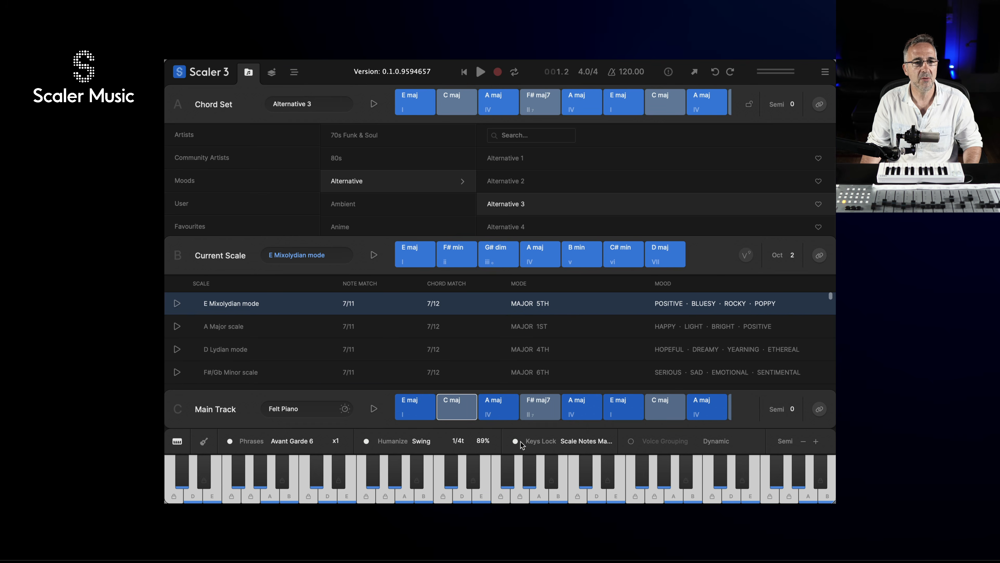
left_click(579, 441)
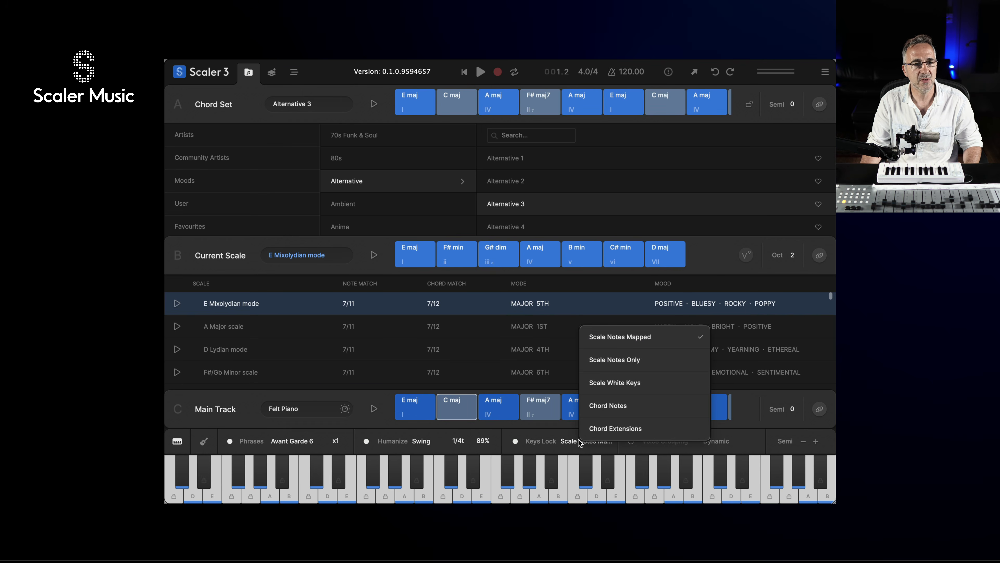
left_click(554, 423)
left_click(630, 441)
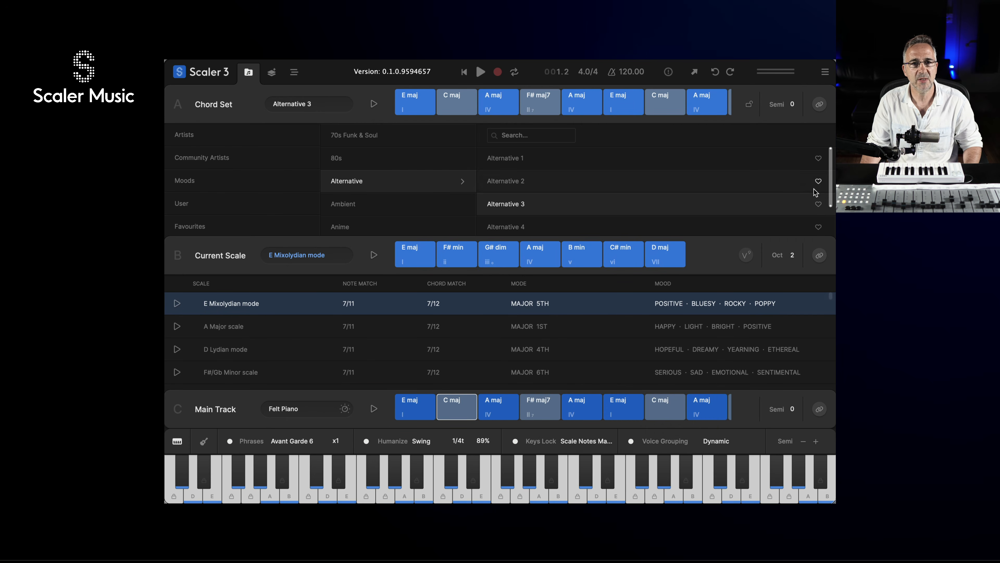
Step: Try linking the Main Track's chords to the keyboard keys and remove the link
left_click(814, 411)
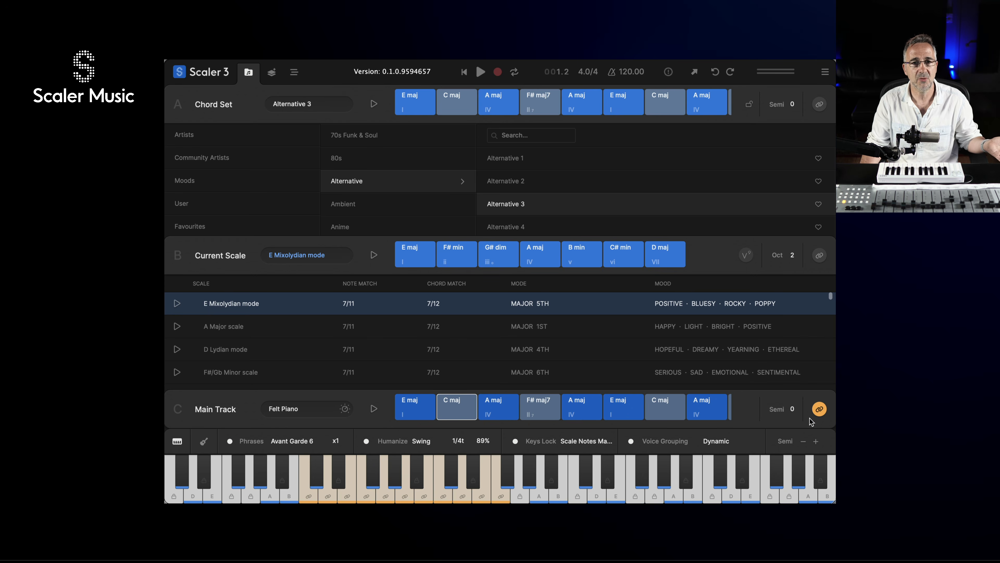
left_click(819, 410)
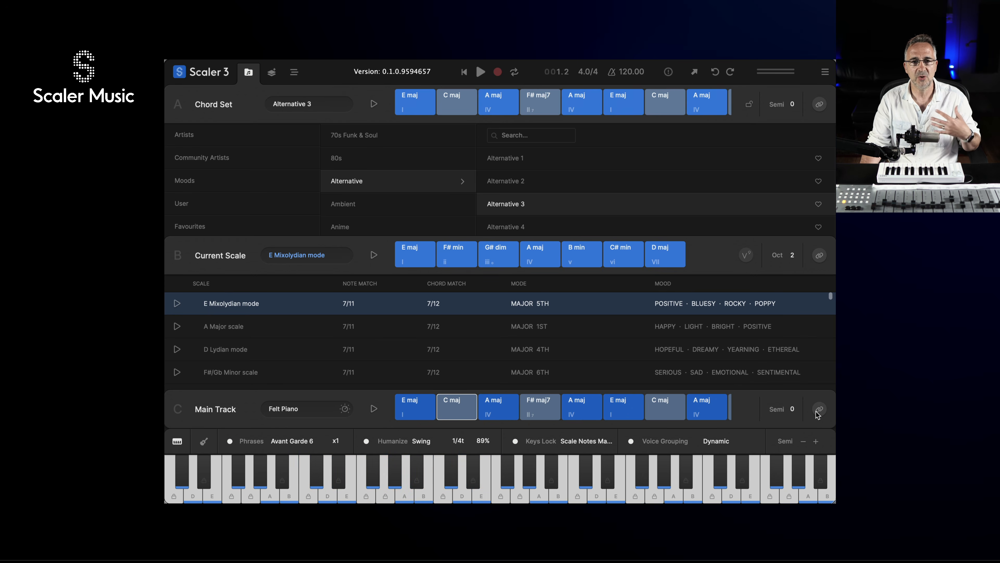
Step: Extend the Current Scale chords to 7ths and audition the E 7 and C# min7 chords
left_click(746, 255)
left_click(638, 210)
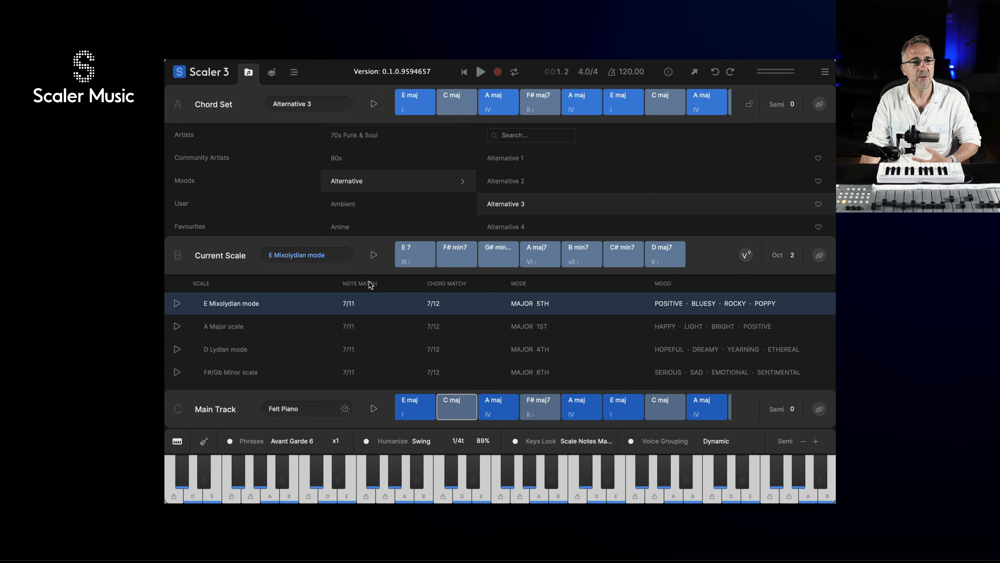
left_click(418, 260)
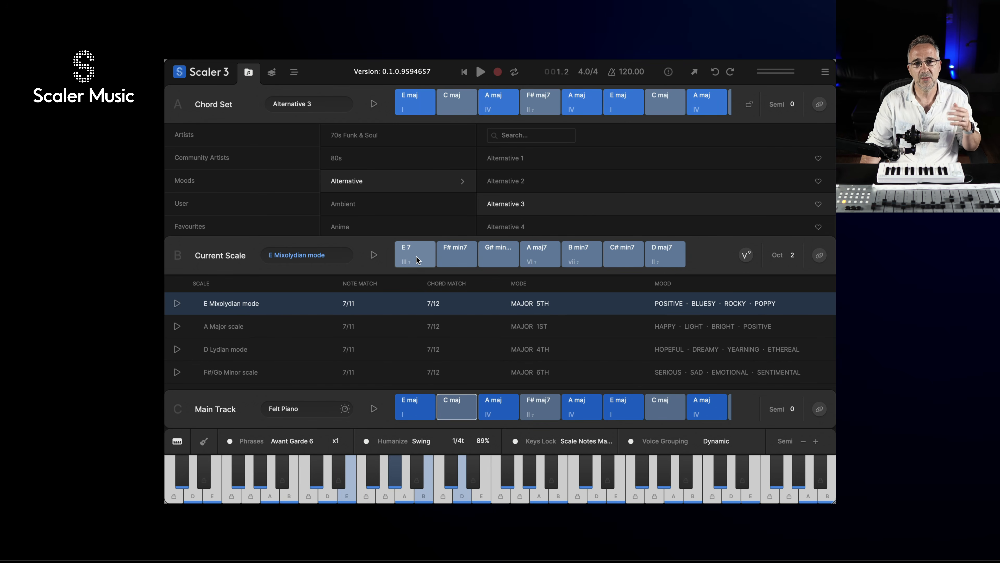
left_click(624, 251)
Step: Set the Current Scale chord extensions back to Triads
left_click(744, 257)
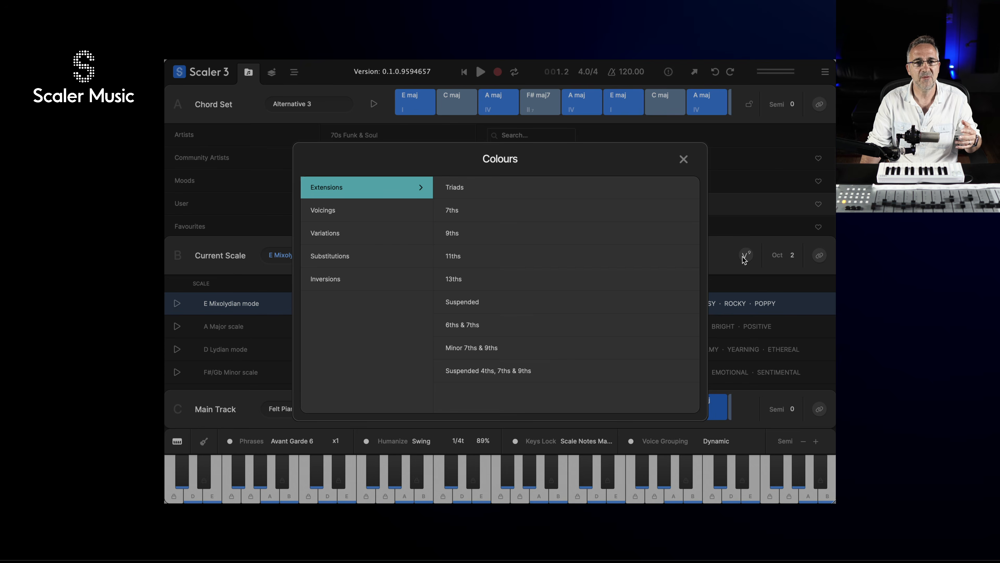
left_click(453, 188)
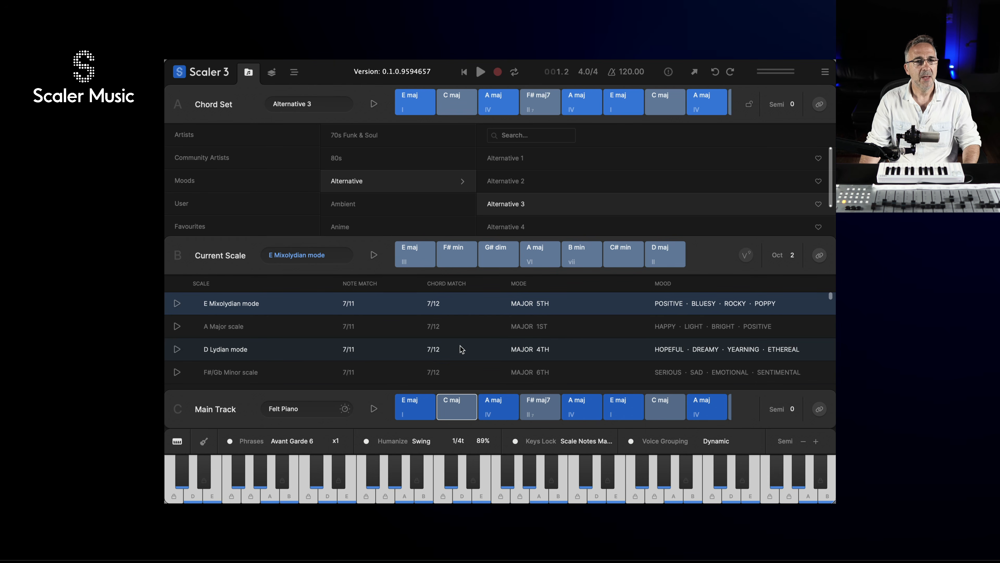
Step: Lengthen the A maj chord near the end of the Main Track so it takes over the F# dim slot
scroll(575, 404, "right", 5)
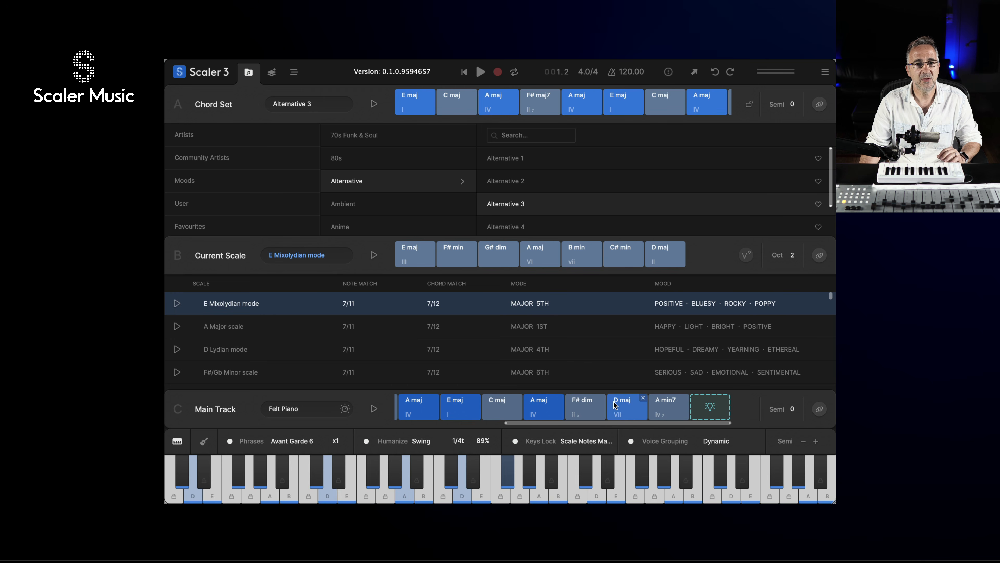
mouse_move(603, 397)
left_mouse_down()
mouse_move(562, 406)
mouse_move(607, 406)
left_mouse_up()
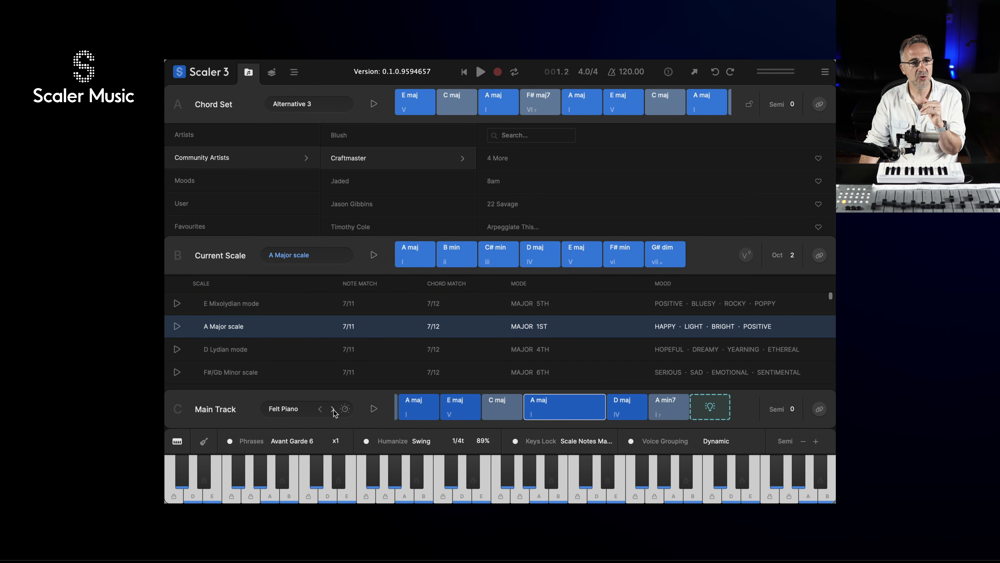
Step: Change the Main Track's instrument sound to Detroit
left_click(333, 408)
left_click(332, 408)
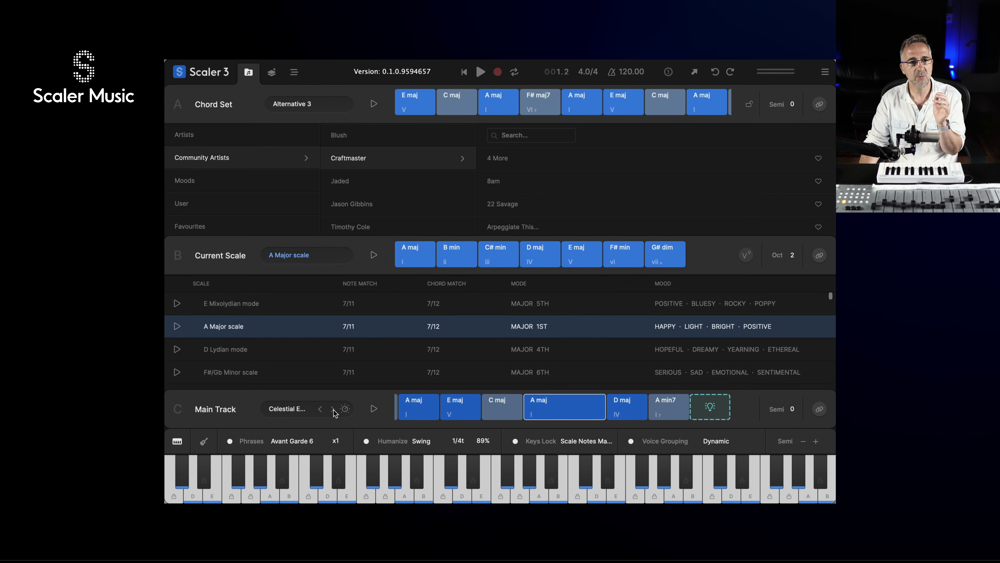
left_click(333, 409)
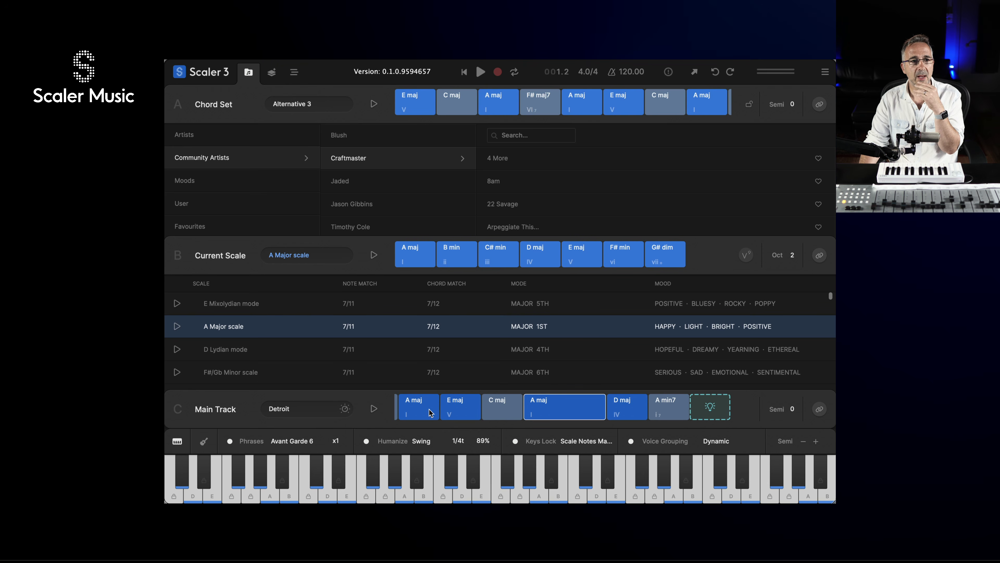
Step: Show the guitar fretboard view instead of the piano keyboard
left_click(197, 447)
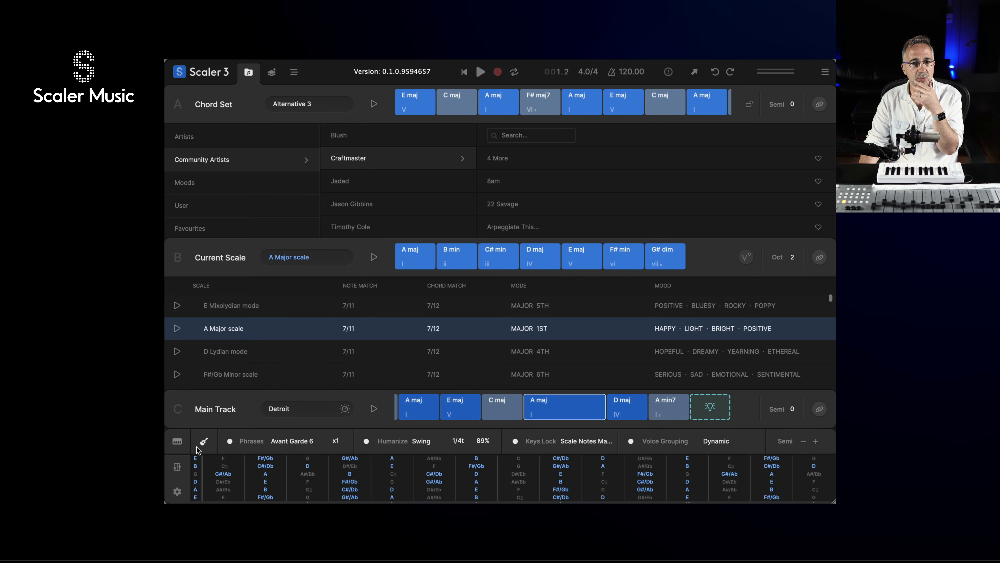